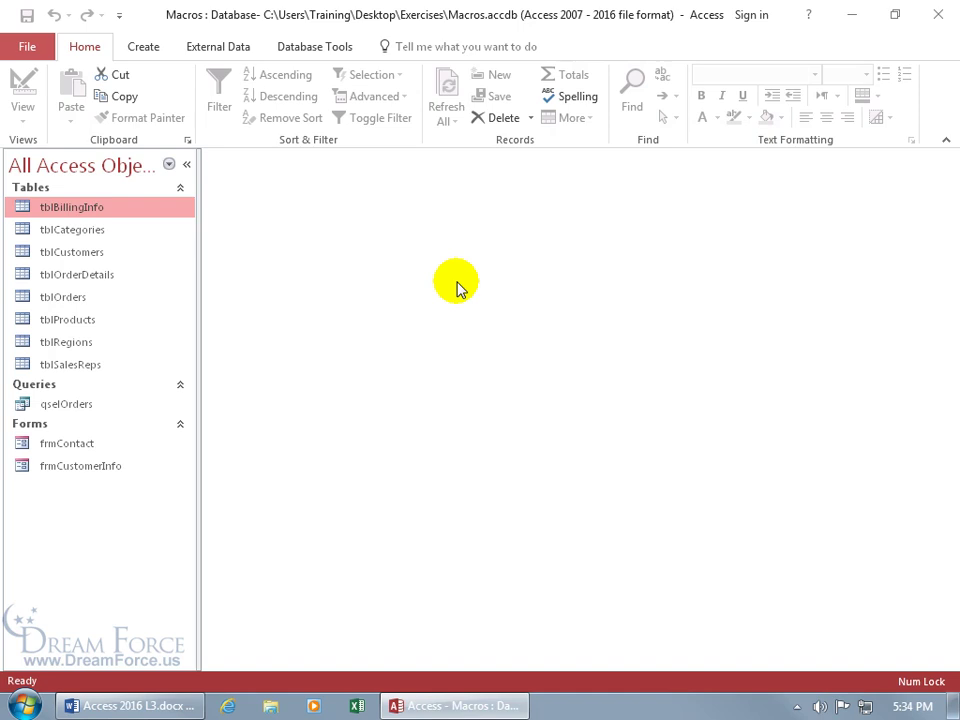
# - View the contact form frmContact and close it
pyautogui.doubleClick(124, 448)
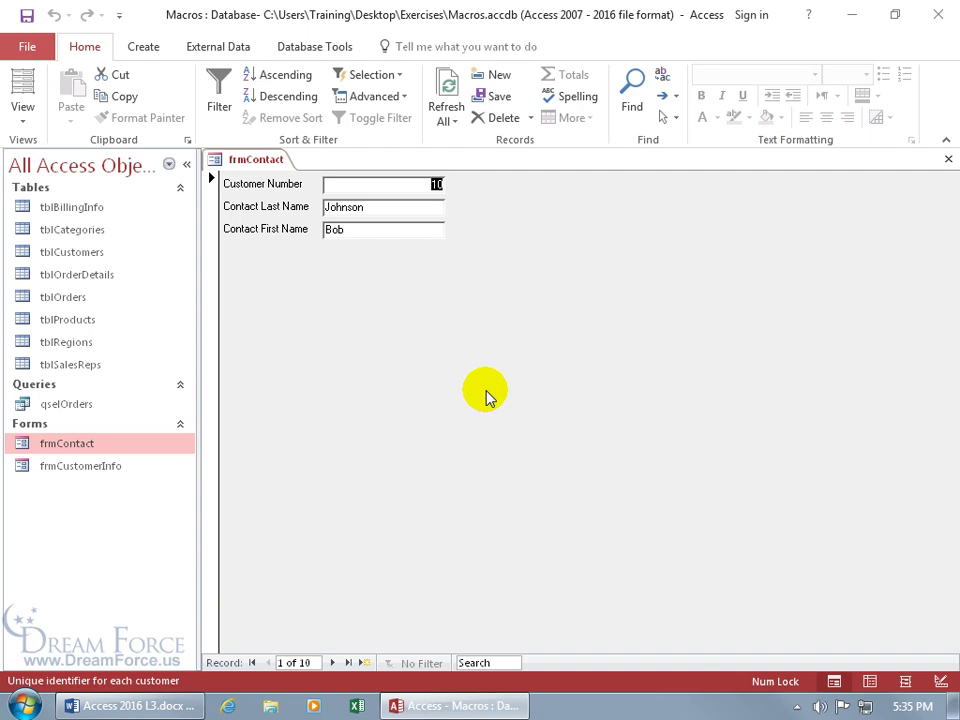
pyautogui.click(948, 159)
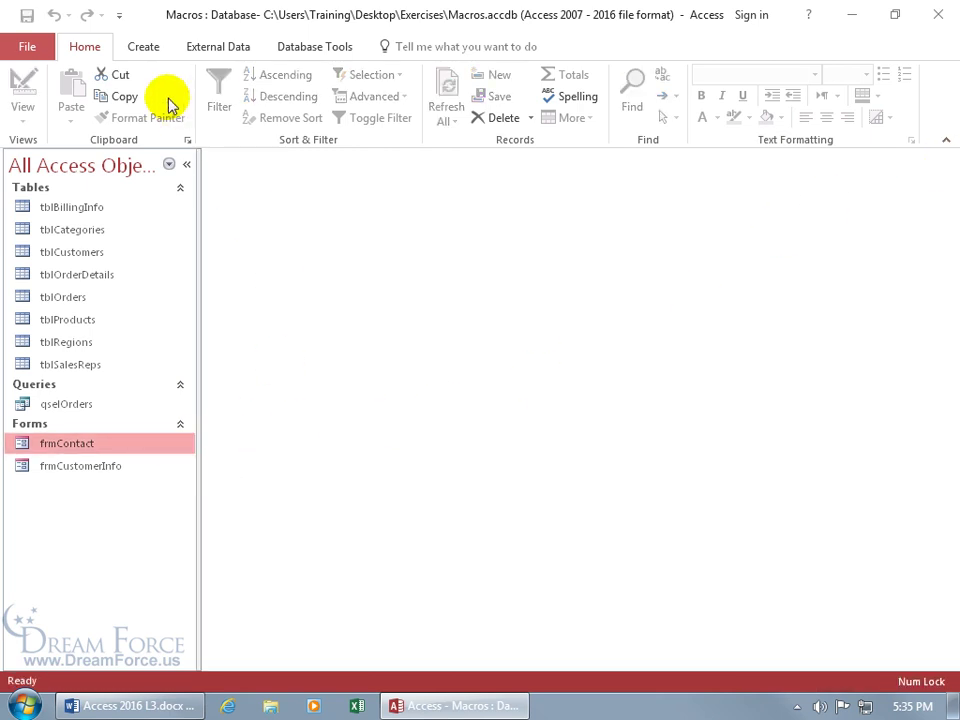
# - Create a new blank macro
pyautogui.click(142, 47)
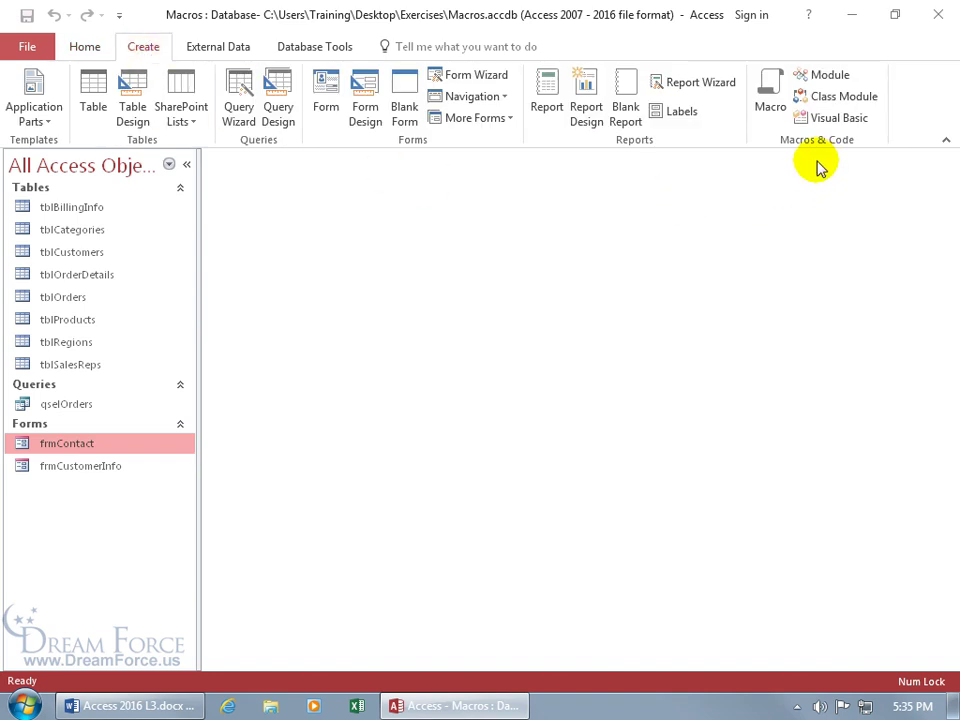
pyautogui.click(772, 108)
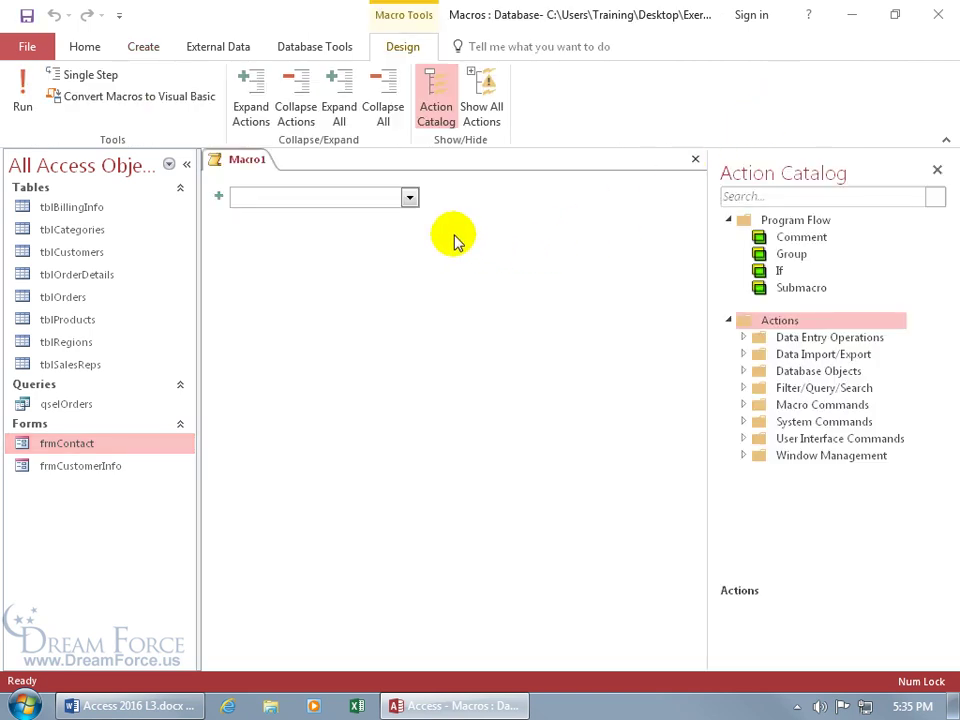
# - Try adding the AddContactFromOutlook action from the macro's Add New Action list, remove it, and leave the action entry blank
pyautogui.click(410, 197)
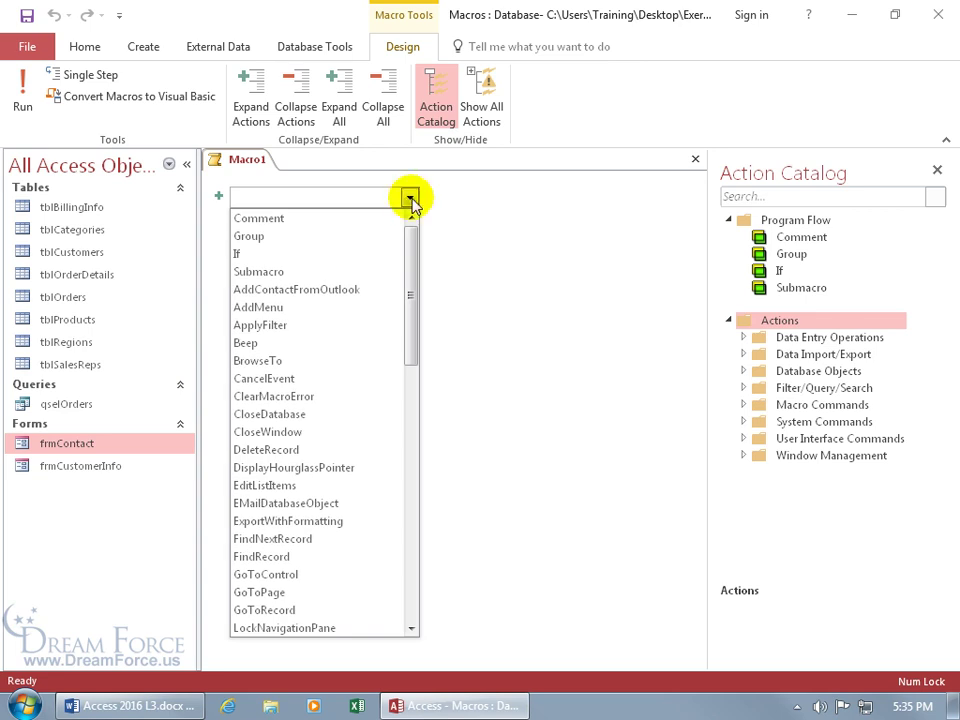
pyautogui.click(338, 291)
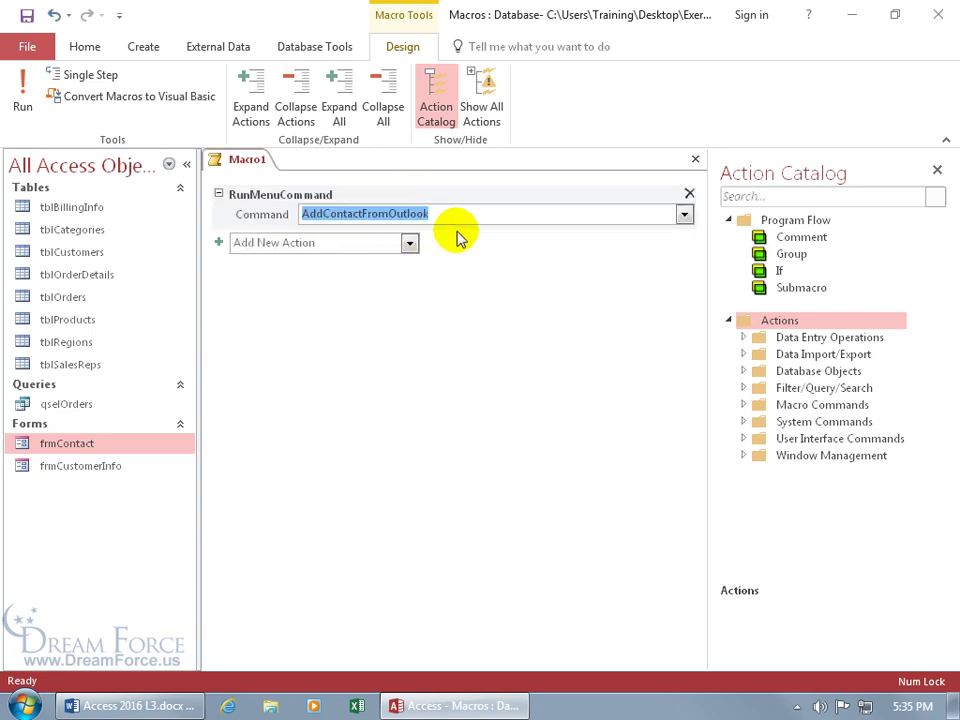
pyautogui.click(689, 194)
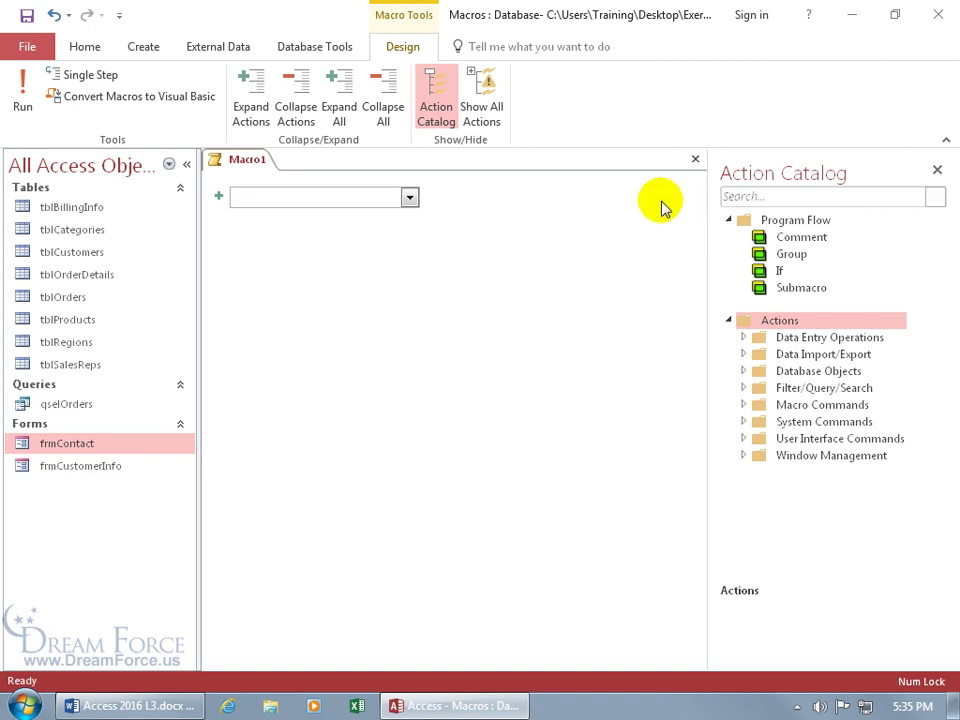
pyautogui.click(305, 198)
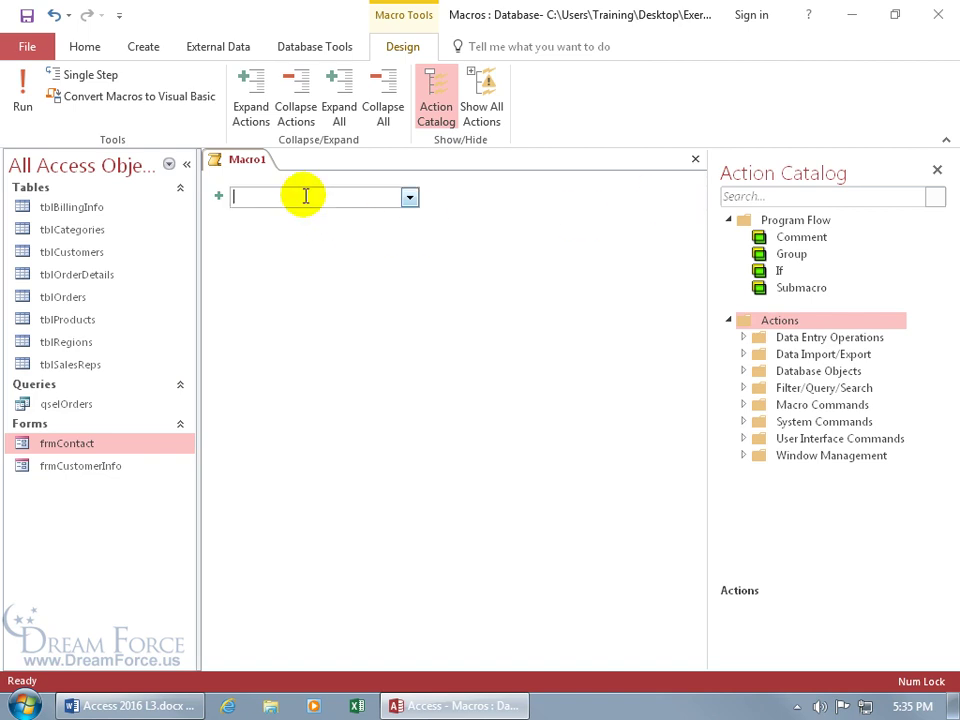
pyautogui.write('A')
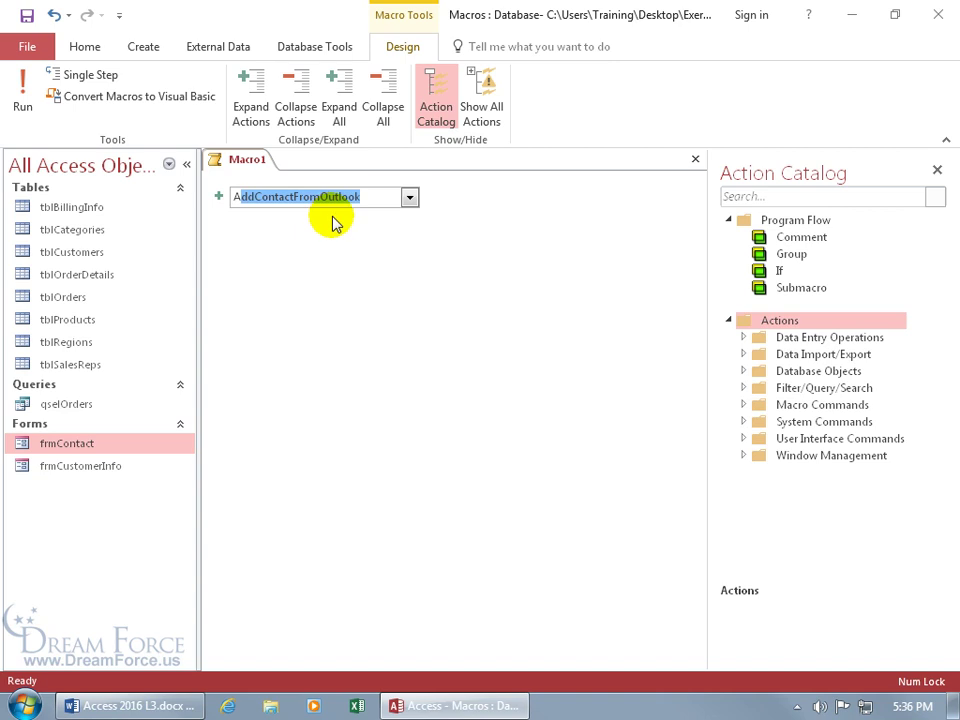
pyautogui.press('BackSpace')
pyautogui.press('BackSpace')
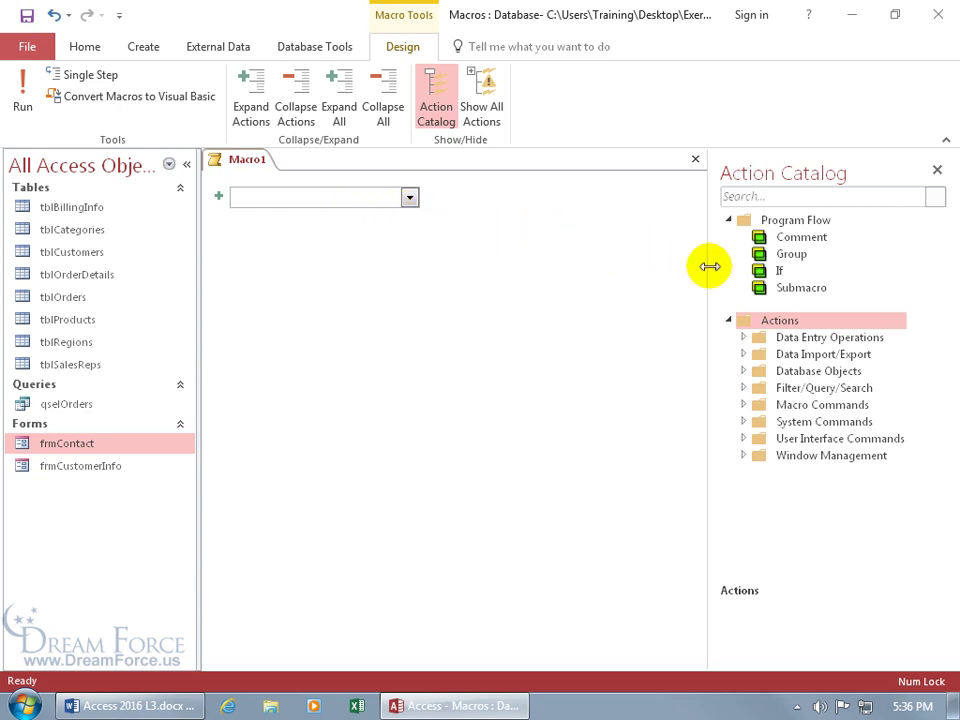
# - Hide the Action Catalog and display it again
pyautogui.moveTo(724, 282)
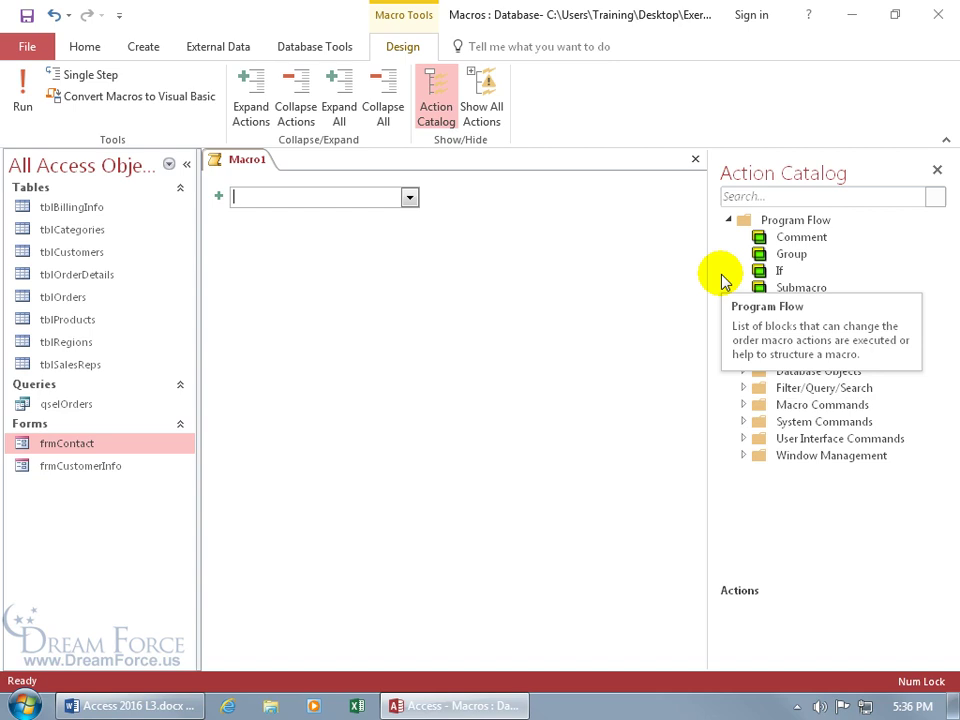
pyautogui.click(940, 169)
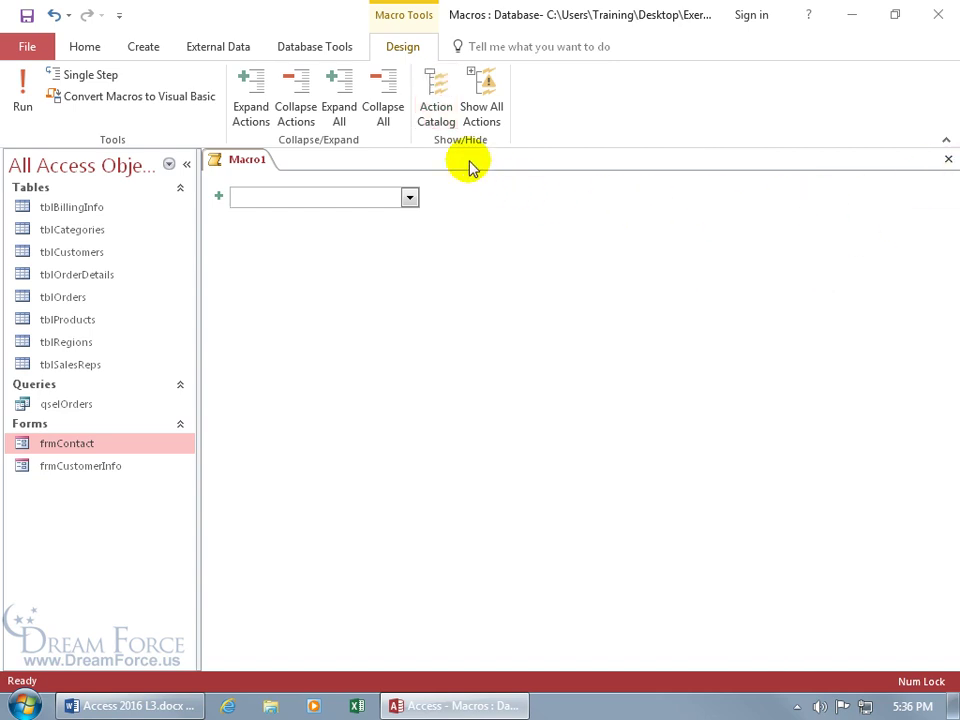
pyautogui.click(434, 118)
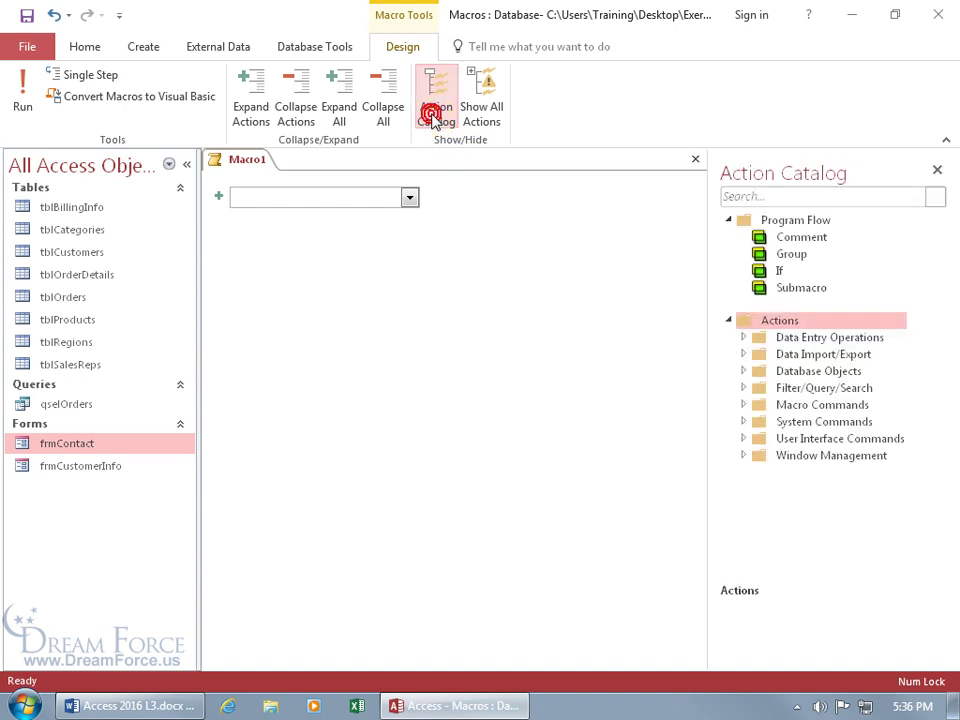
pyautogui.click(434, 118)
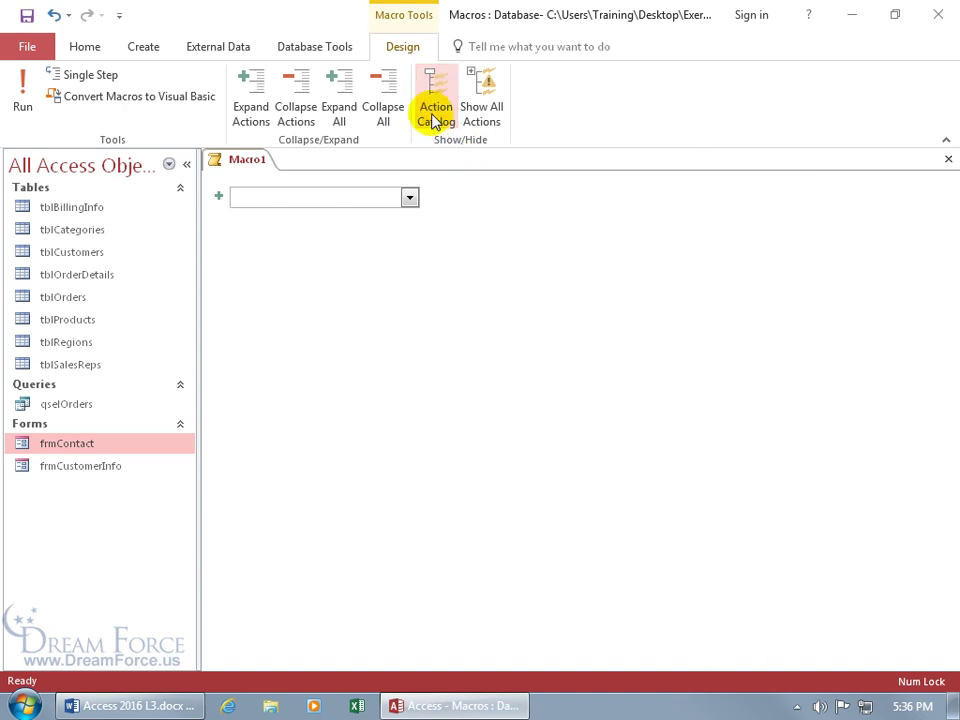
pyautogui.click(434, 118)
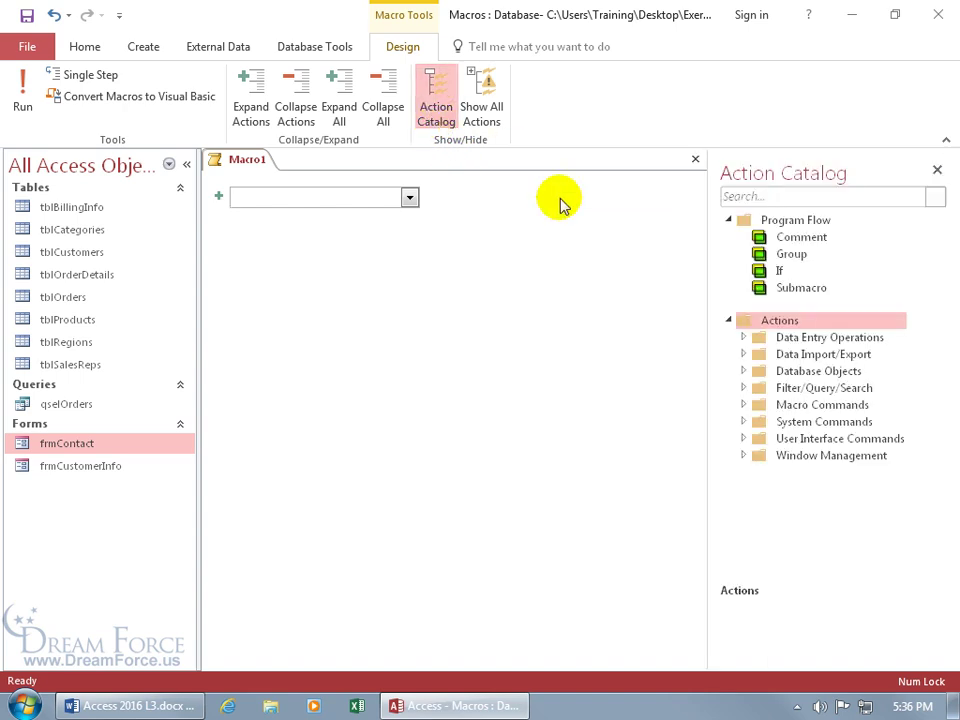
# - Try adding AddContactFromOutlook from the Action Catalog's Data Import/Export category and remove it from the macro
pyautogui.click(744, 355)
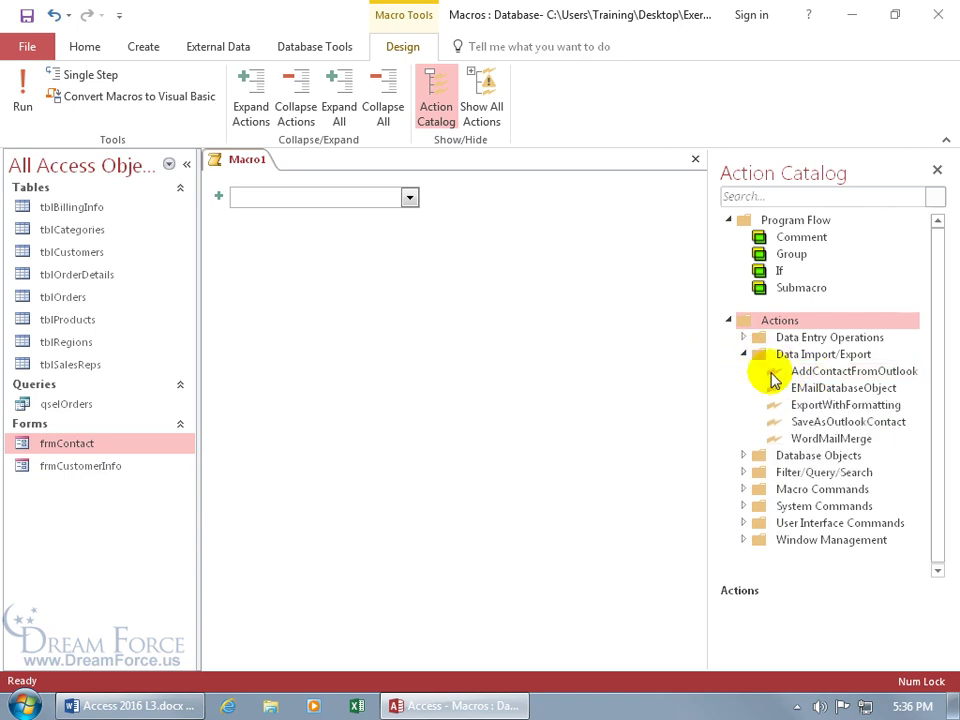
pyautogui.doubleClick(797, 377)
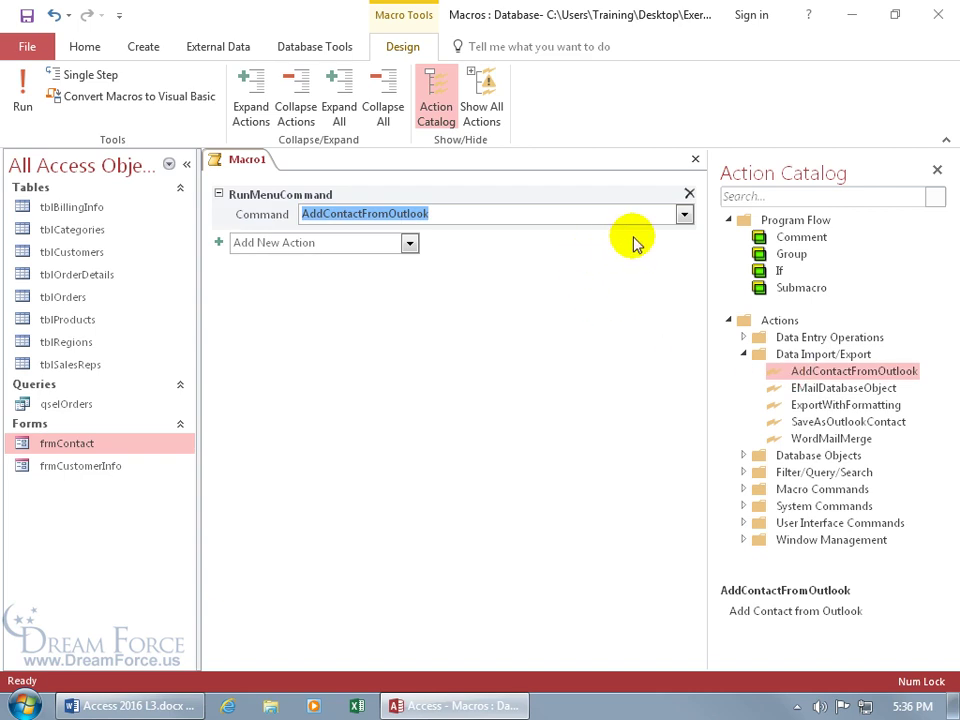
pyautogui.click(689, 192)
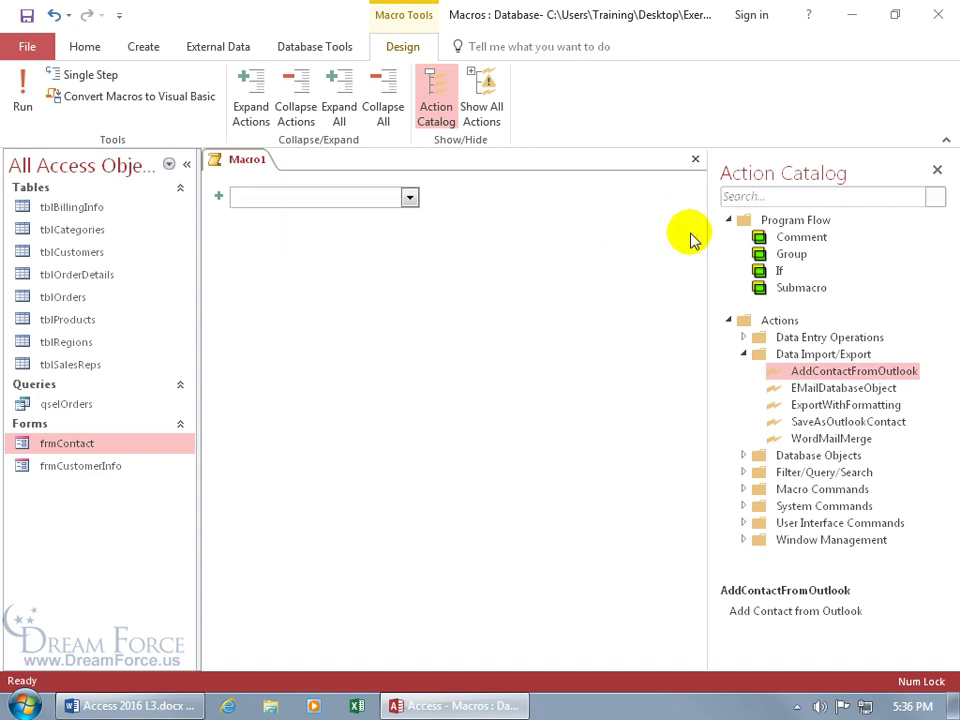
pyautogui.doubleClick(797, 377)
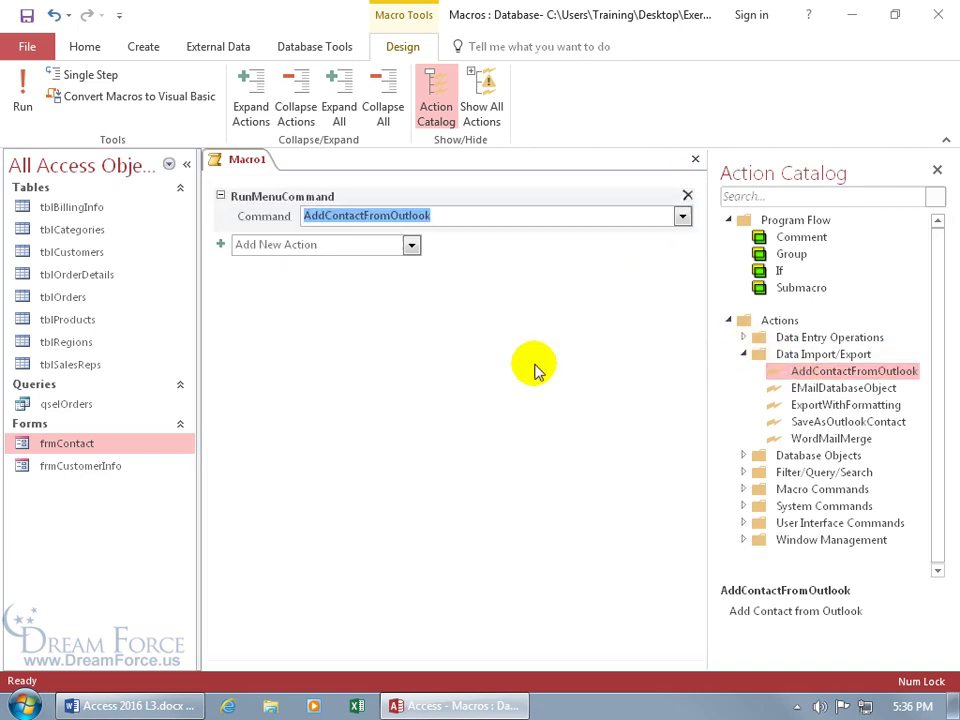
pyautogui.click(687, 196)
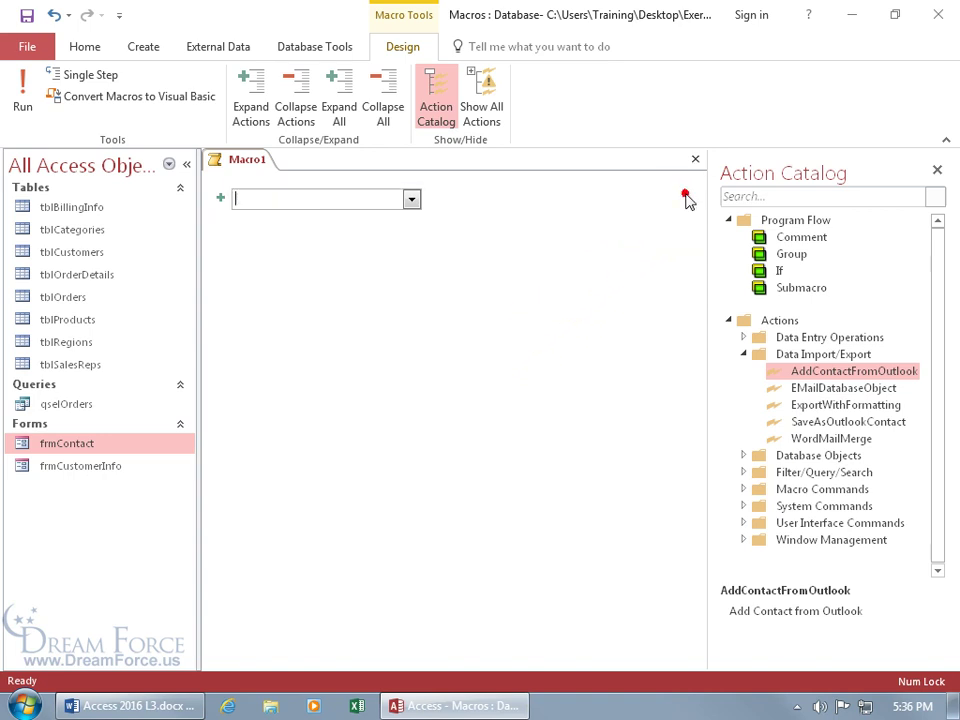
# - Try adding AddContactFromOutlook through an Action Catalog search for "ad", removing the action and clearing the search
pyautogui.click(736, 195)
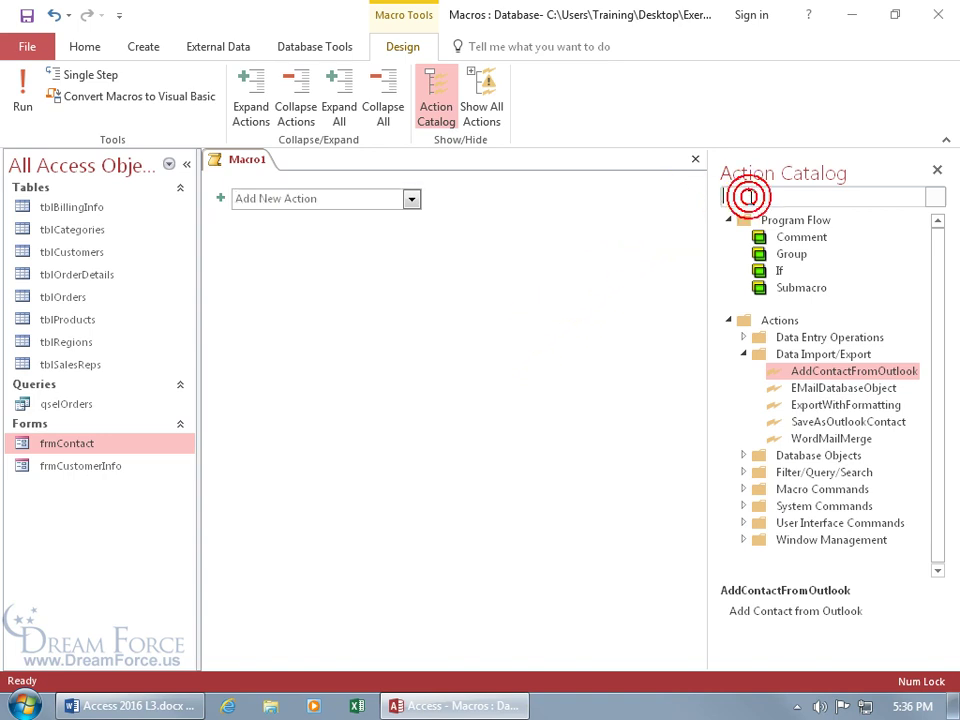
pyautogui.write('ad')
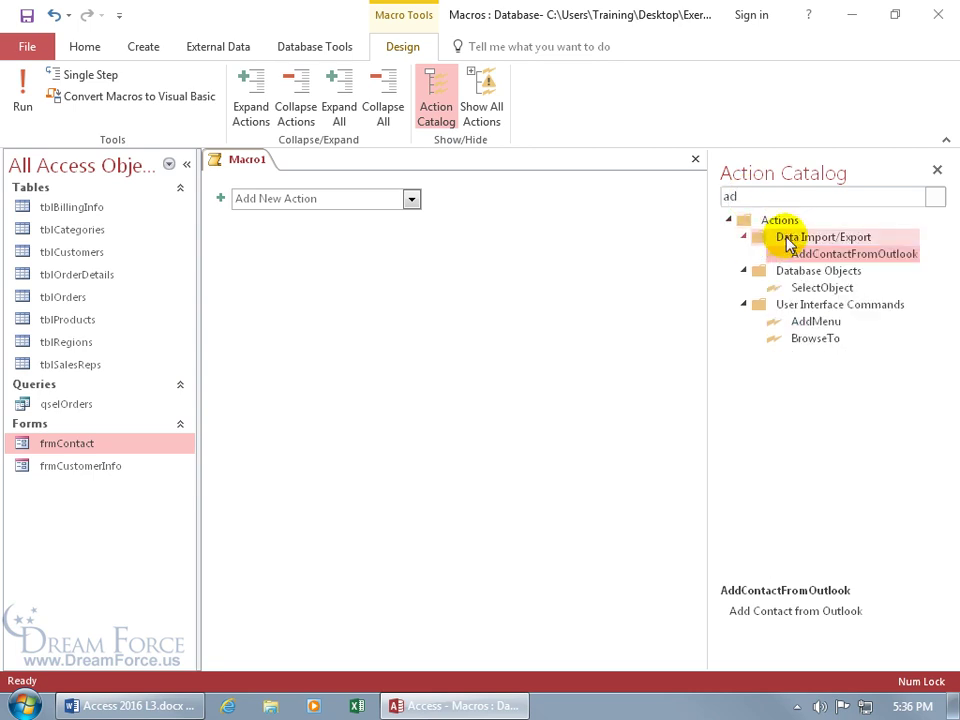
pyautogui.moveTo(793, 257); pyautogui.dragTo(579, 261)
pyautogui.click(687, 196)
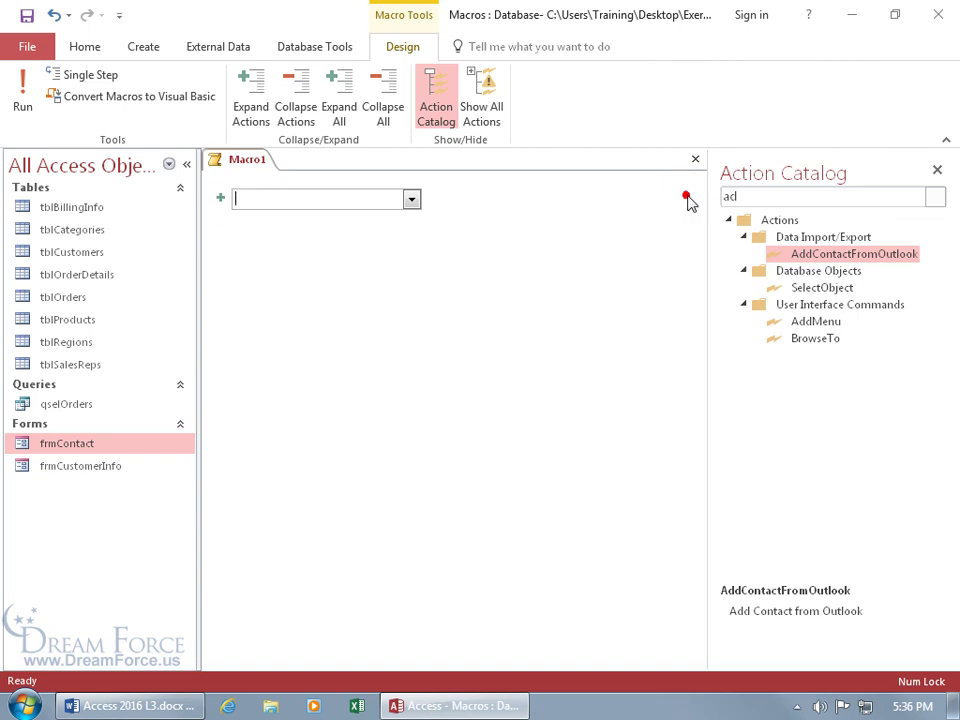
pyautogui.click(848, 200)
pyautogui.press('BackSpace')
pyautogui.press('BackSpace')
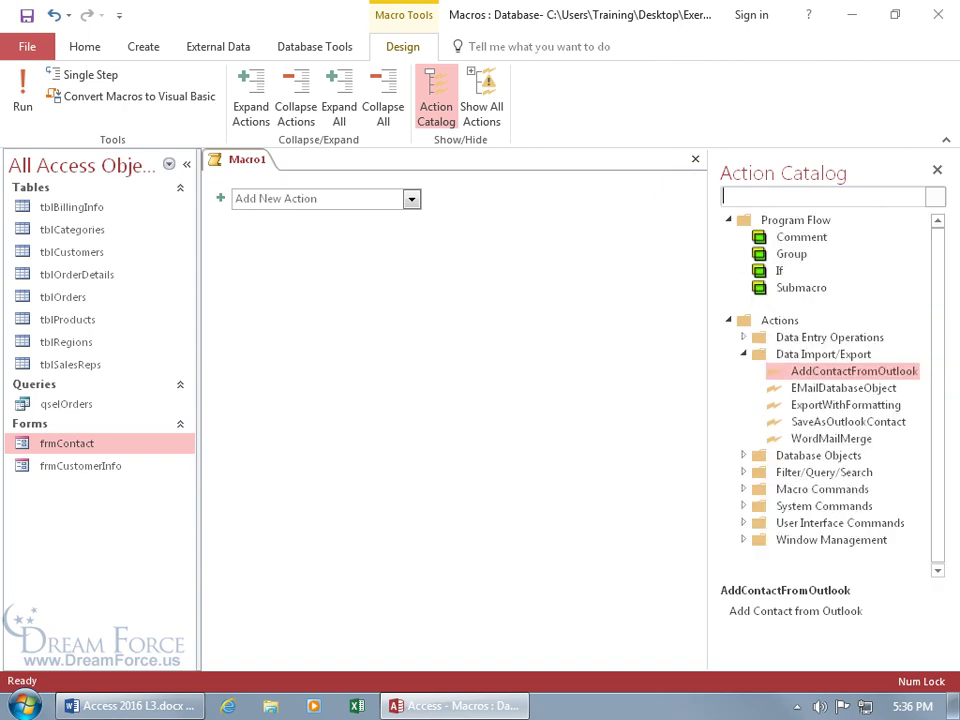
pyautogui.click(745, 357)
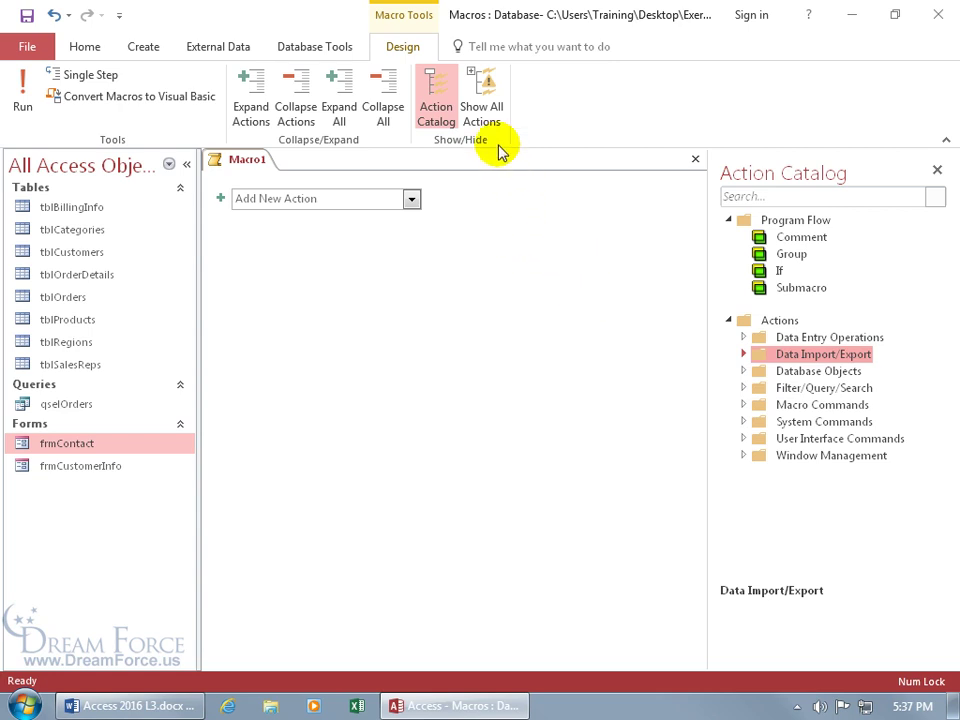
# - Hide the Action Catalog and set the Trust Center macro security to "Enable all macros"
pyautogui.click(440, 114)
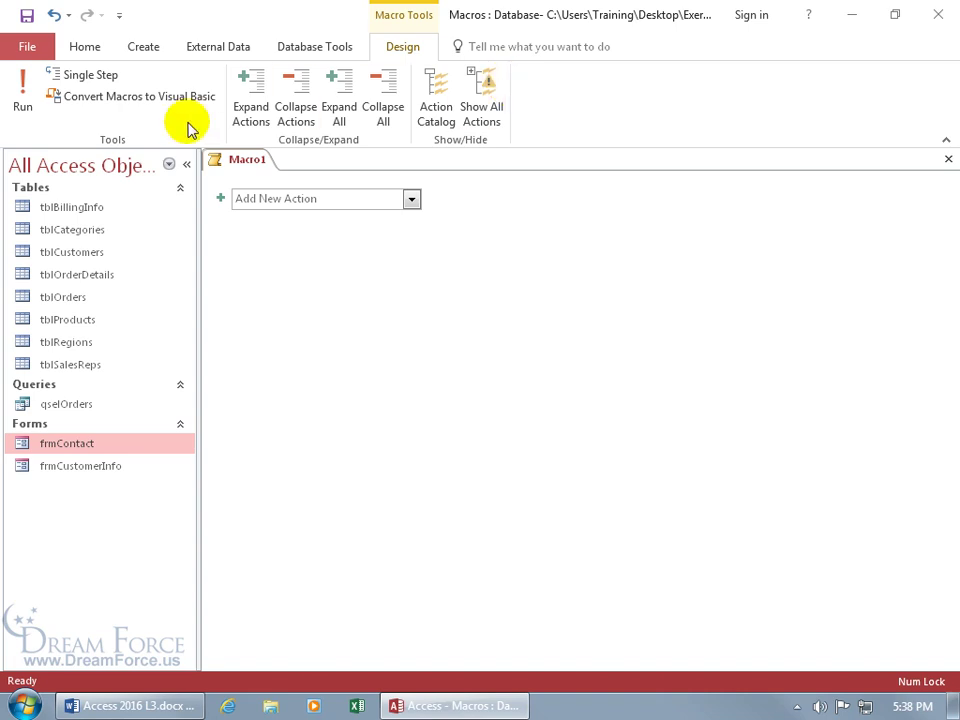
pyautogui.click(32, 50)
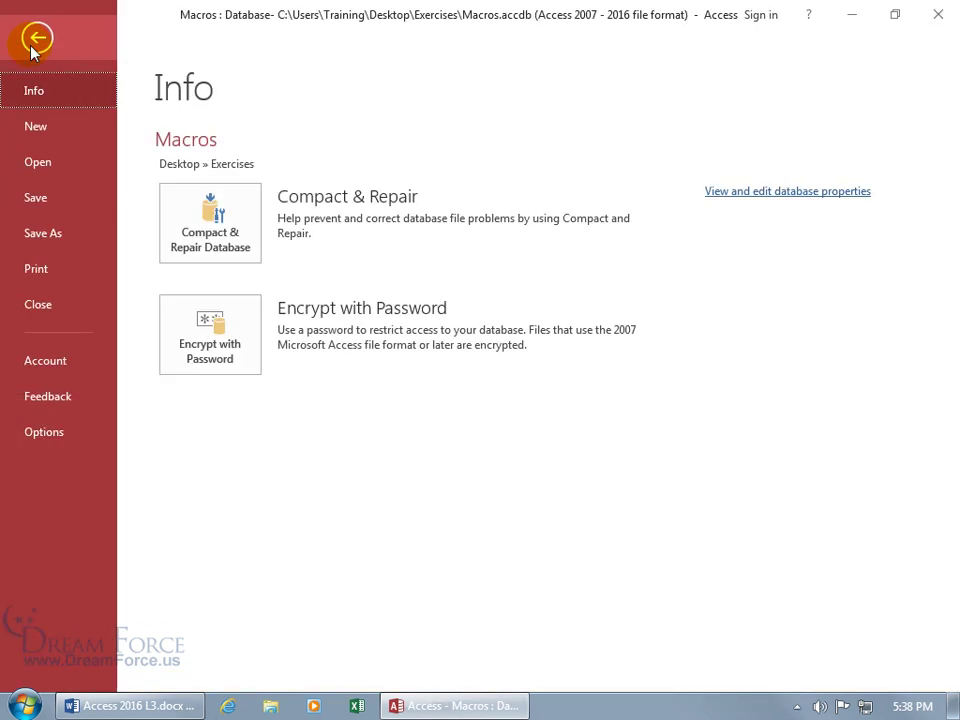
pyautogui.click(42, 432)
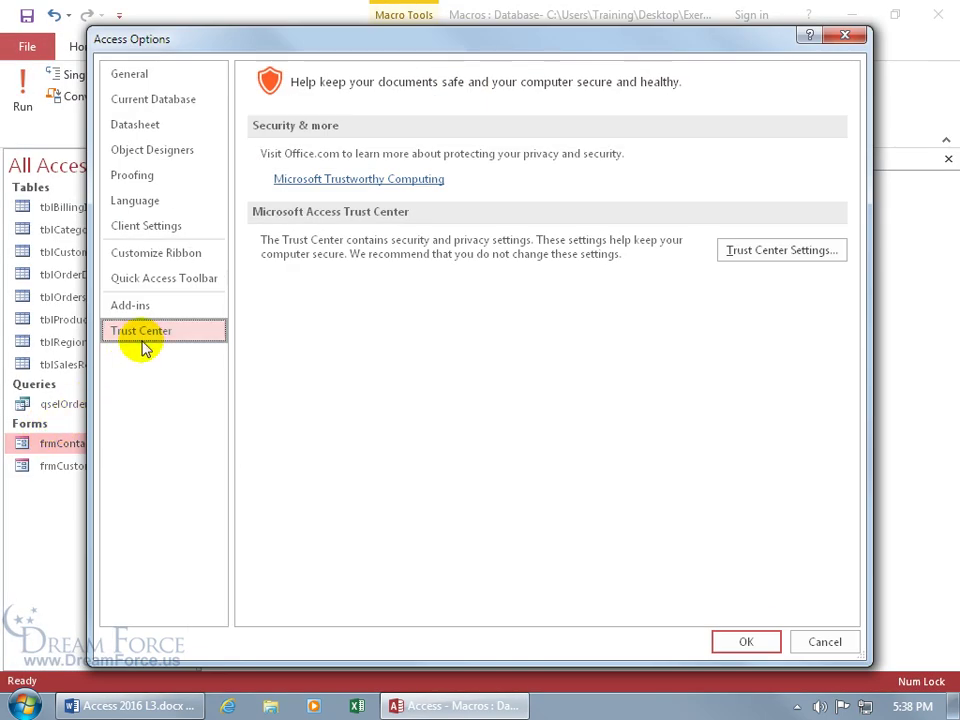
pyautogui.click(143, 333)
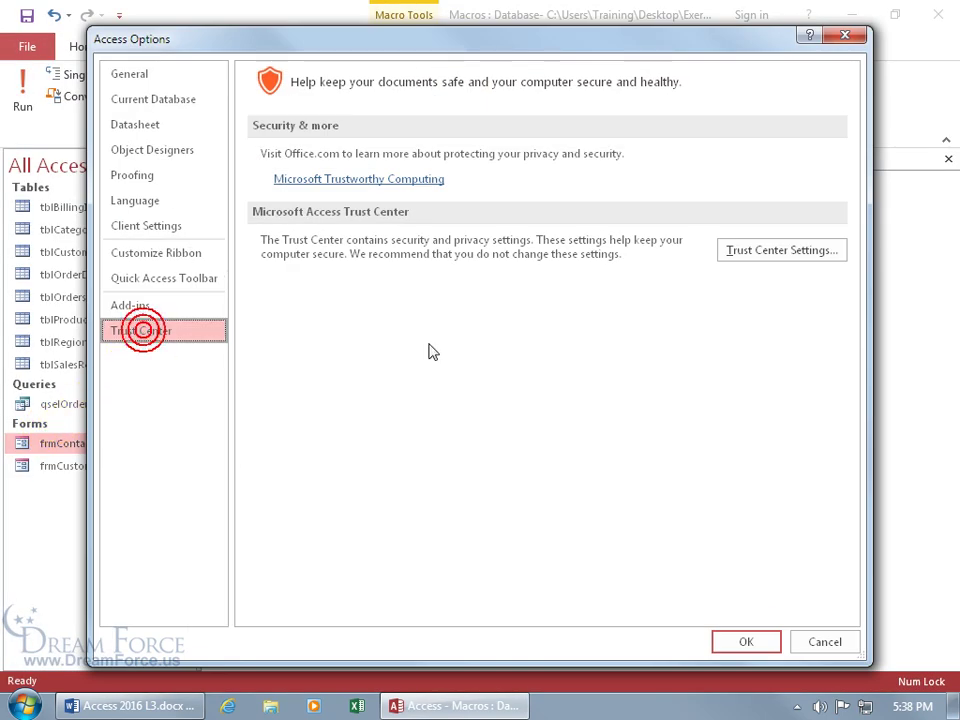
pyautogui.click(760, 258)
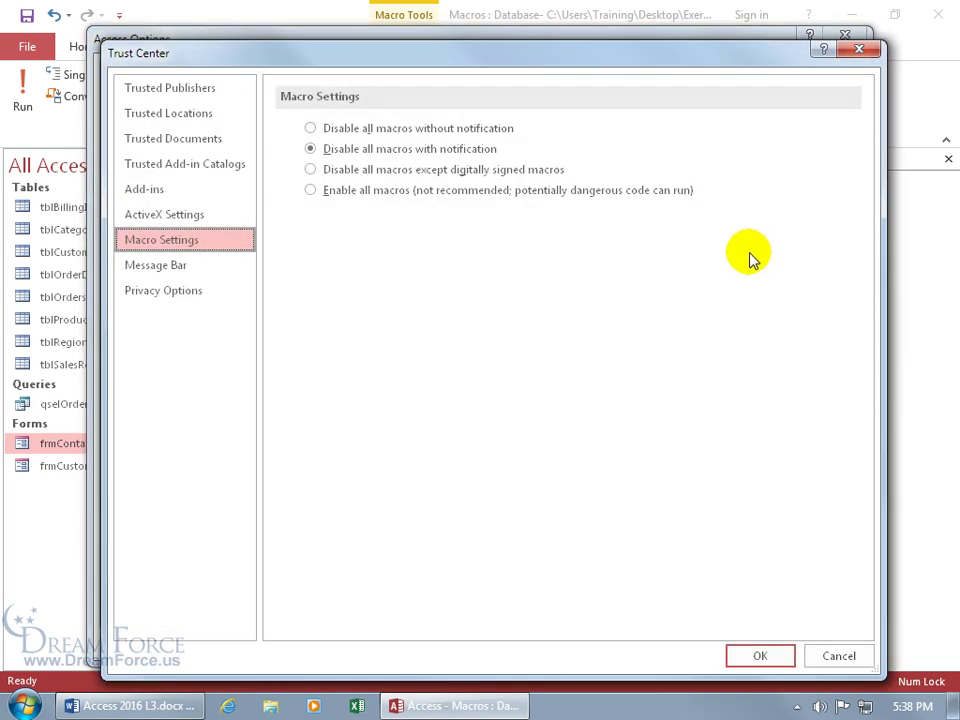
pyautogui.click(177, 245)
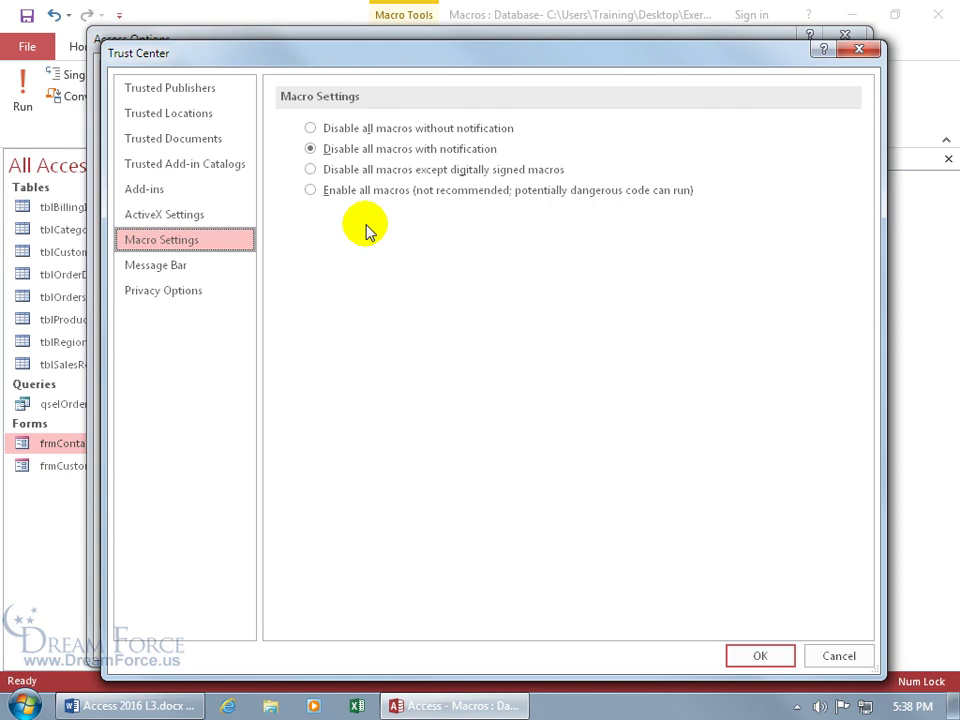
pyautogui.click(352, 129)
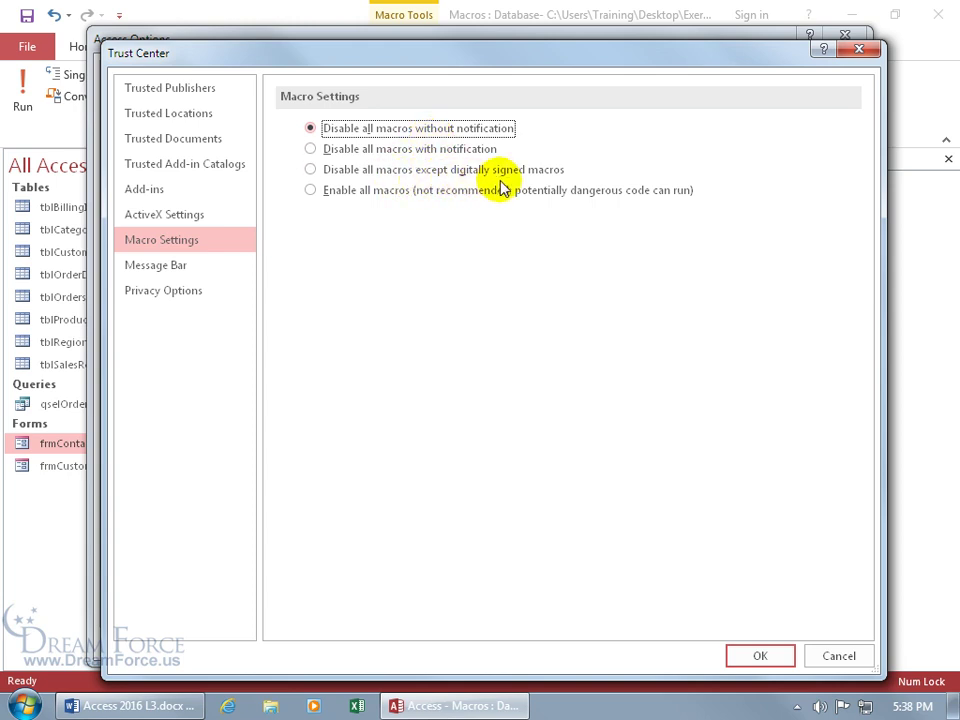
pyautogui.click(354, 197)
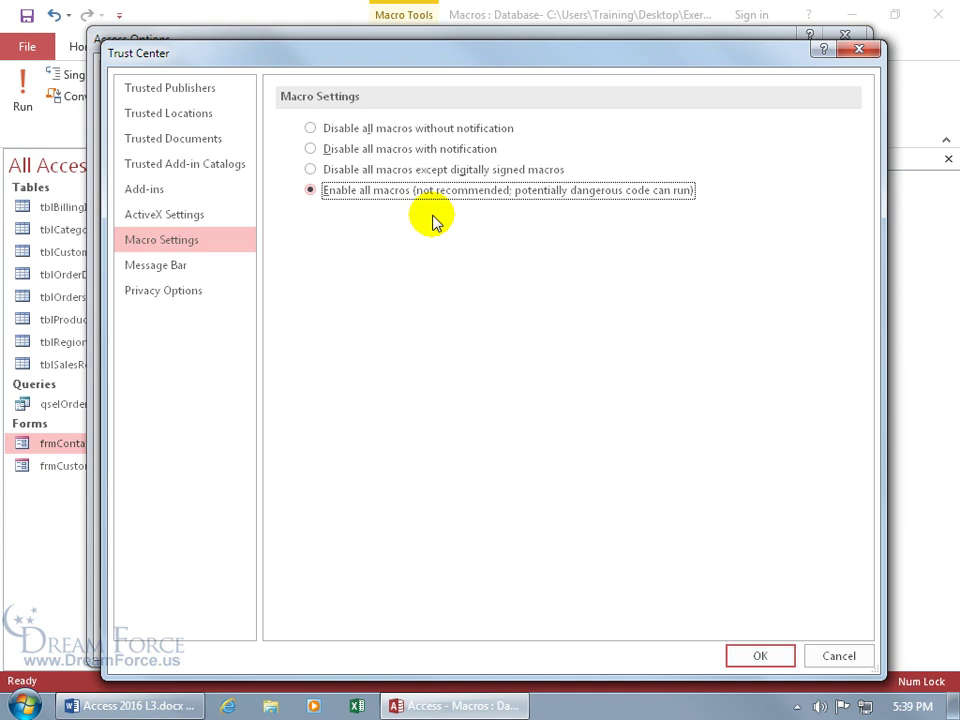
pyautogui.click(762, 655)
pyautogui.click(752, 642)
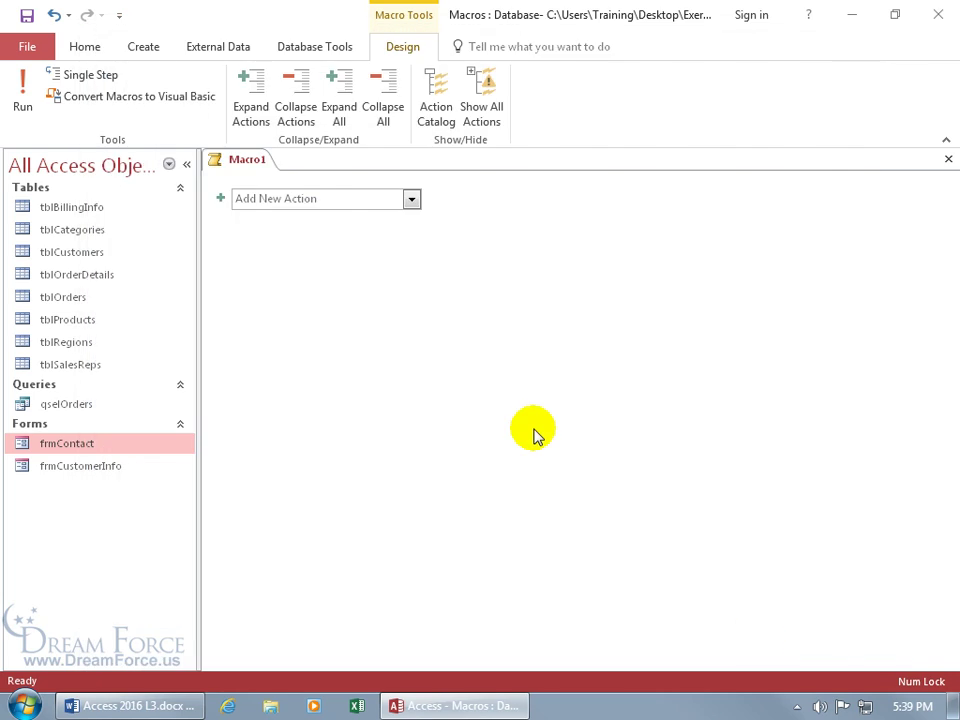
# - Display the Action Catalog beside the blank macro
pyautogui.click(435, 116)
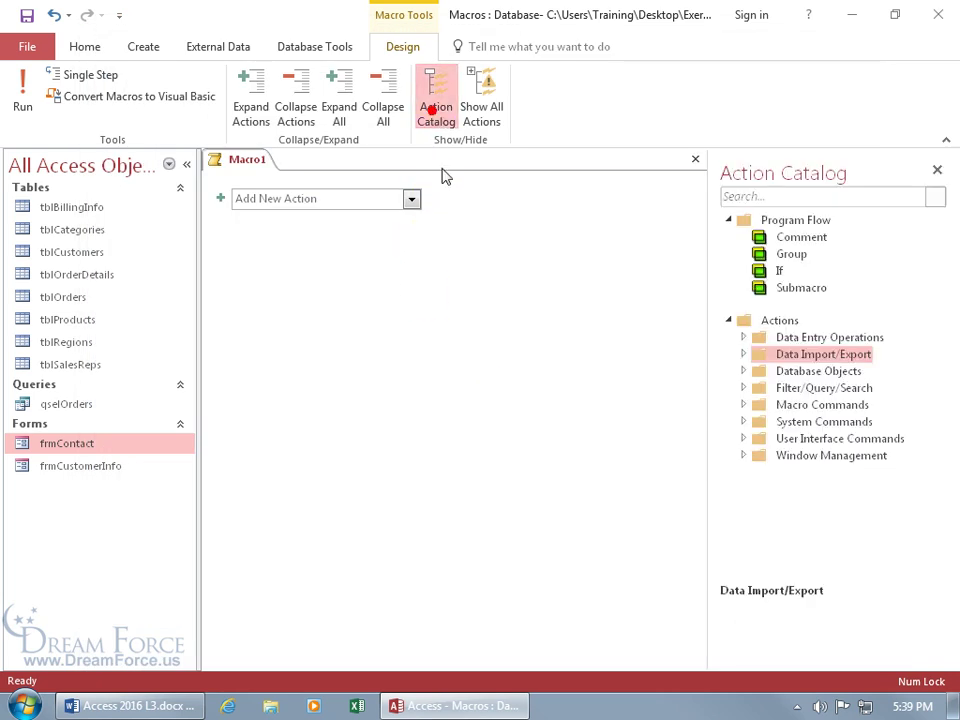
# - Try entering the Echo action as a new action in the blank macro and clear the entry
pyautogui.click(309, 198)
pyautogui.write('Ech')
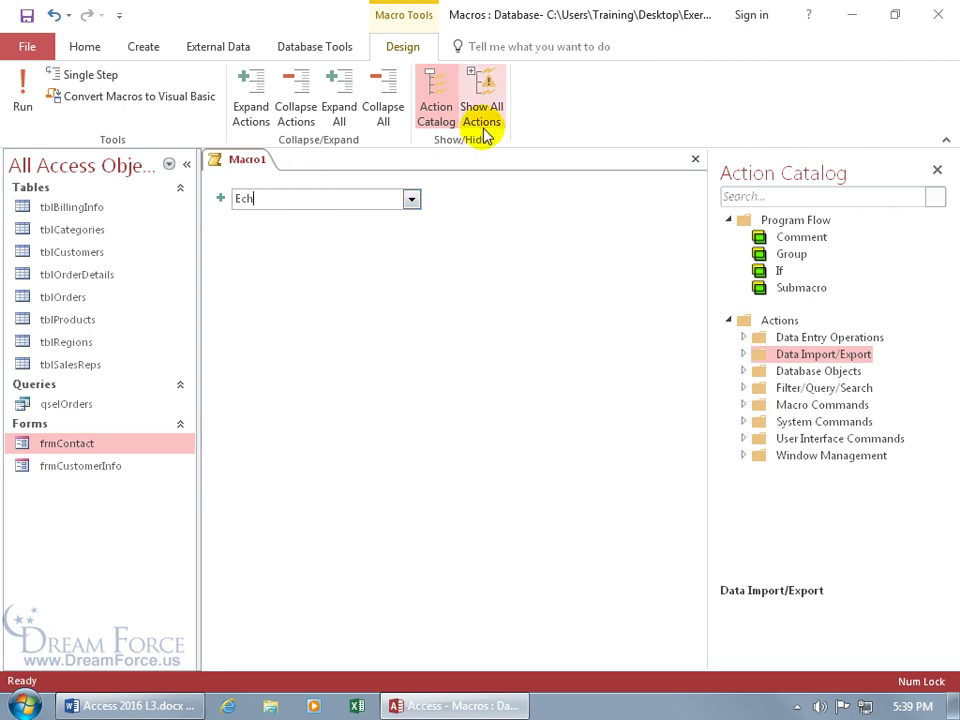
pyautogui.click(302, 197)
pyautogui.press('BackSpace')
pyautogui.press('BackSpace')
pyautogui.press('BackSpace')
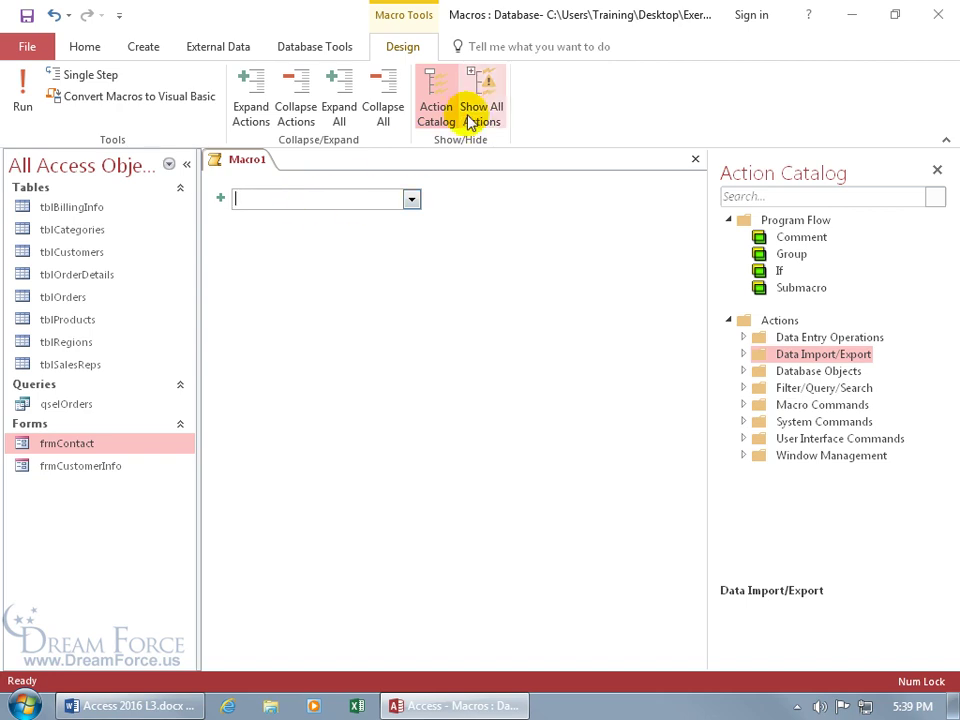
# - Show all macro actions, including restricted ones, and test entering Echo as a new action before clearing it
pyautogui.click(475, 110)
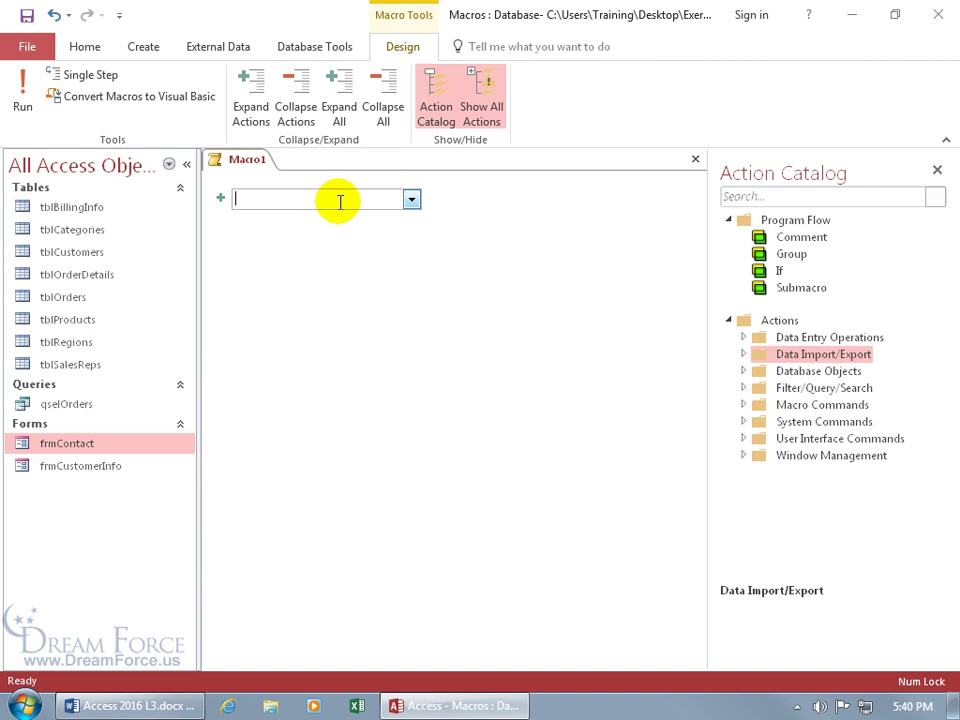
pyautogui.write('Ec')
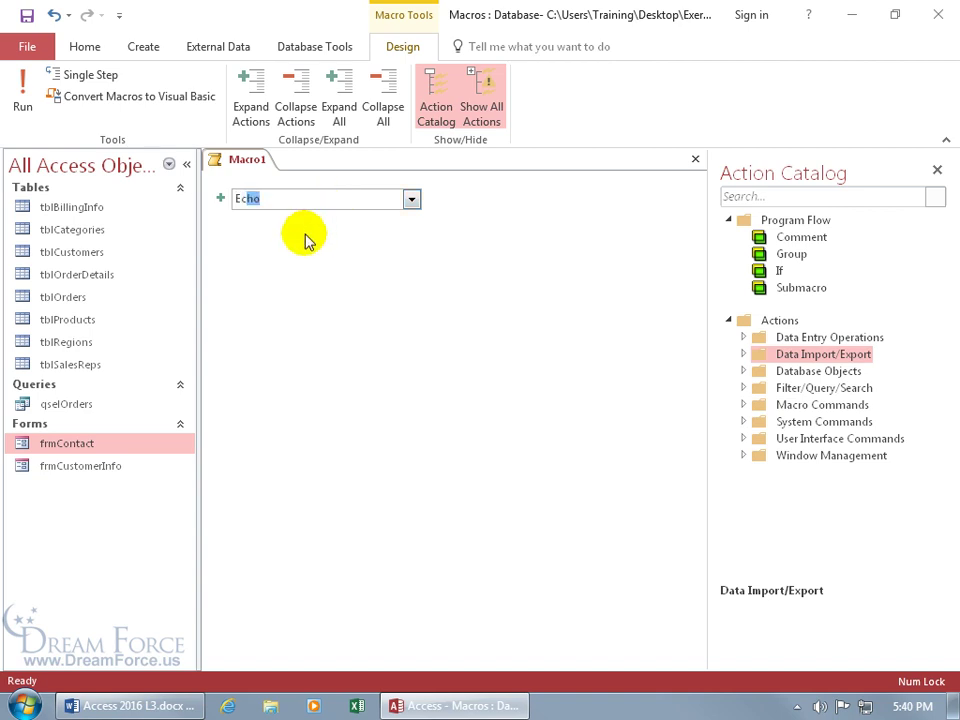
pyautogui.press('BackSpace')
pyautogui.press('BackSpace')
pyautogui.press('BackSpace')
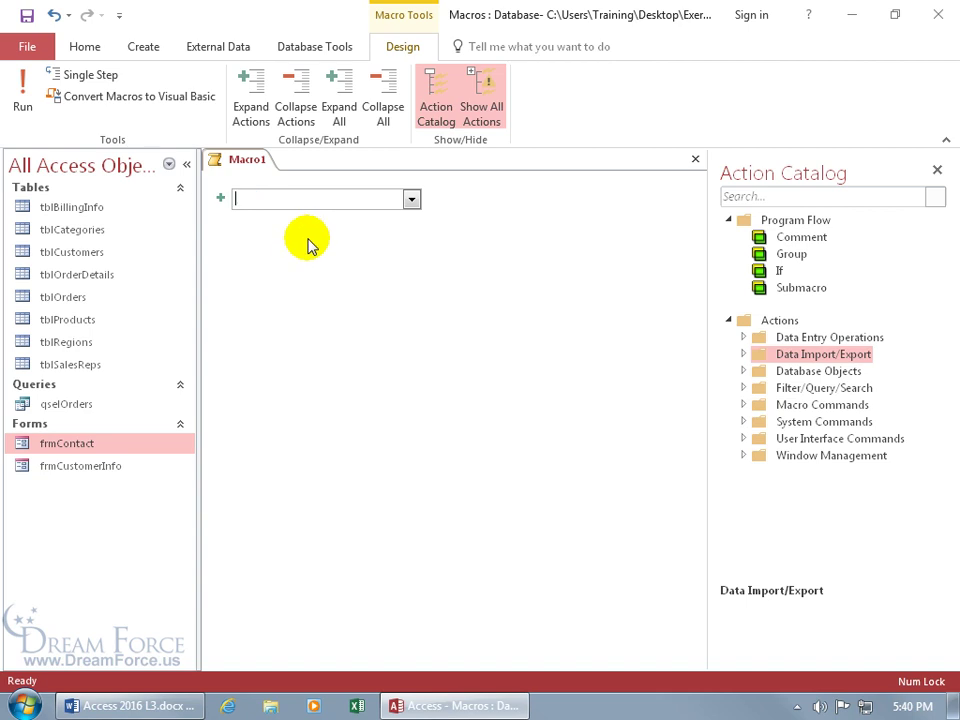
# - Add the Echo action from the catalog's Macro Commands category and set Echo On to No
pyautogui.click(743, 405)
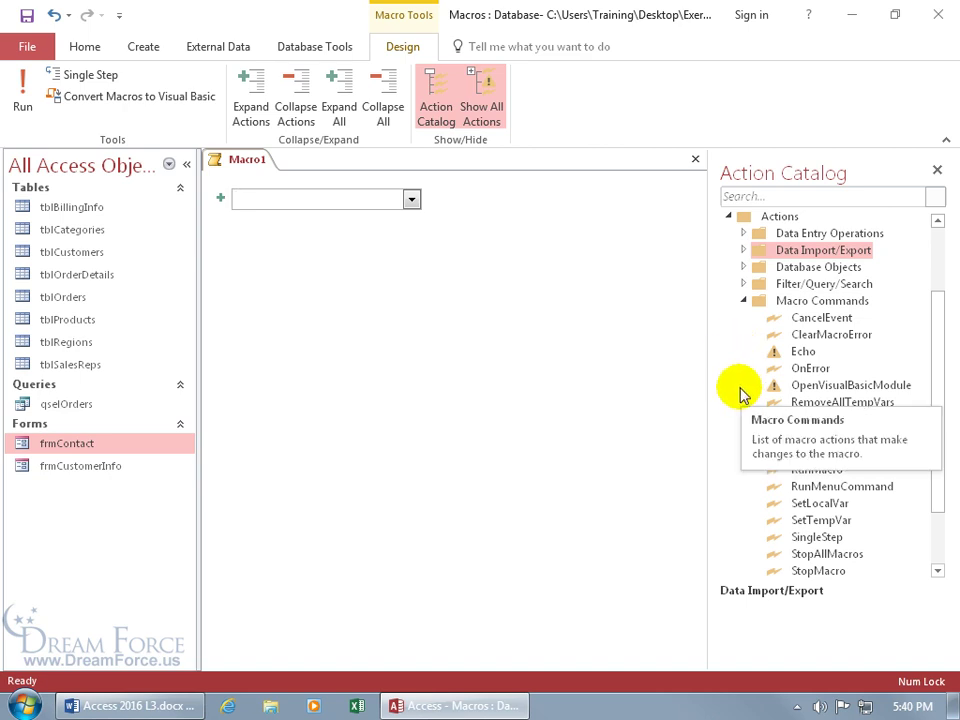
pyautogui.click(778, 353)
pyautogui.doubleClick(778, 353)
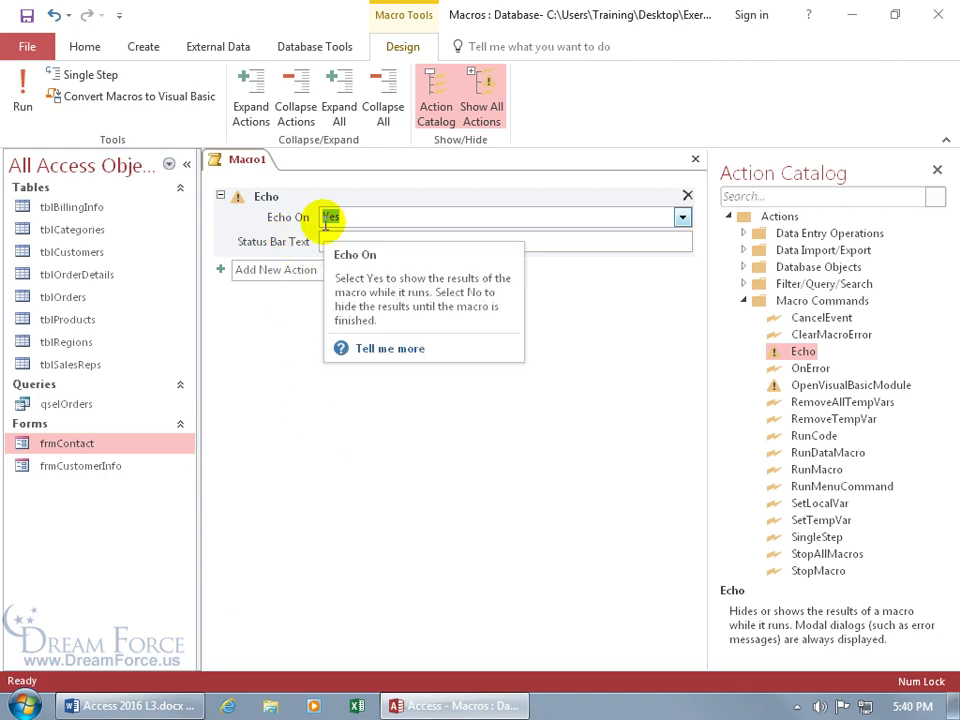
pyautogui.click(345, 217)
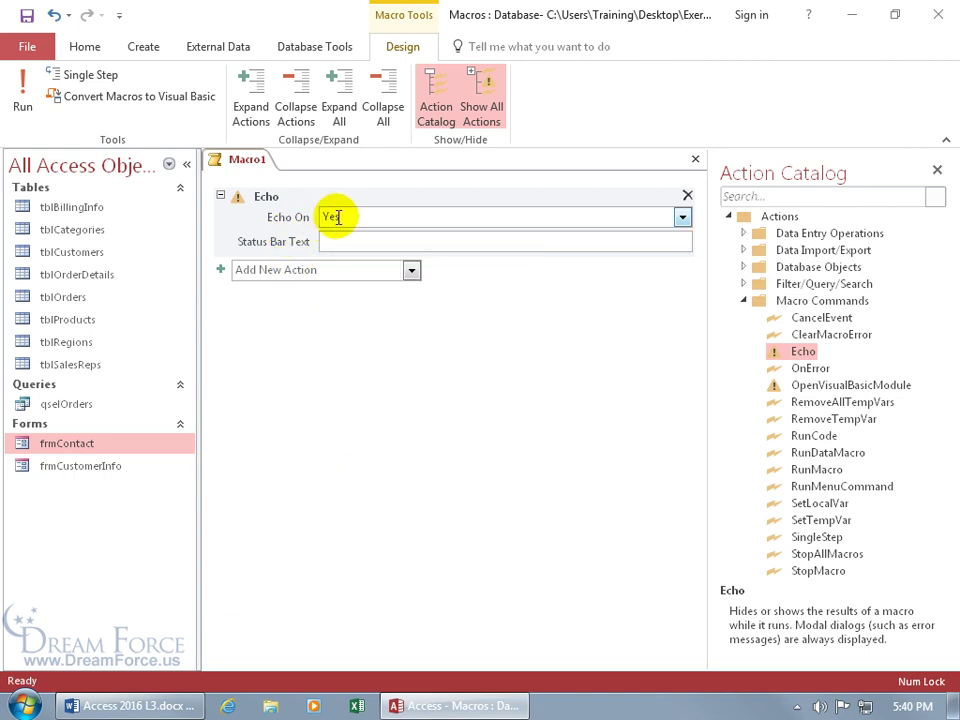
pyautogui.click(682, 217)
pyautogui.click(630, 254)
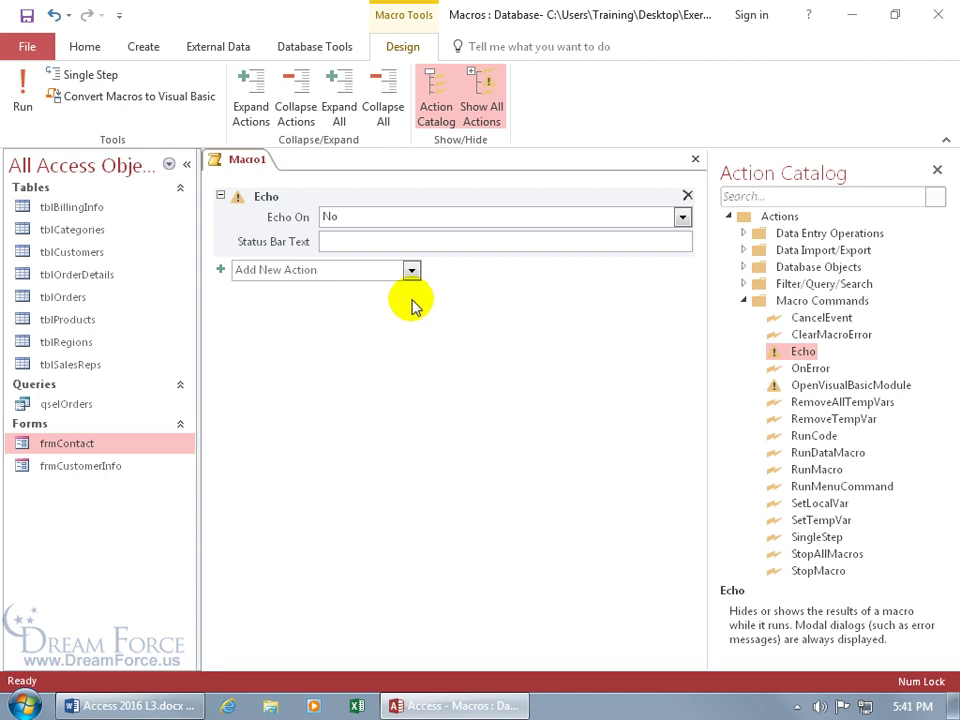
# - Add an OpenForm action below the Echo action
pyautogui.click(362, 272)
pyautogui.write('On')
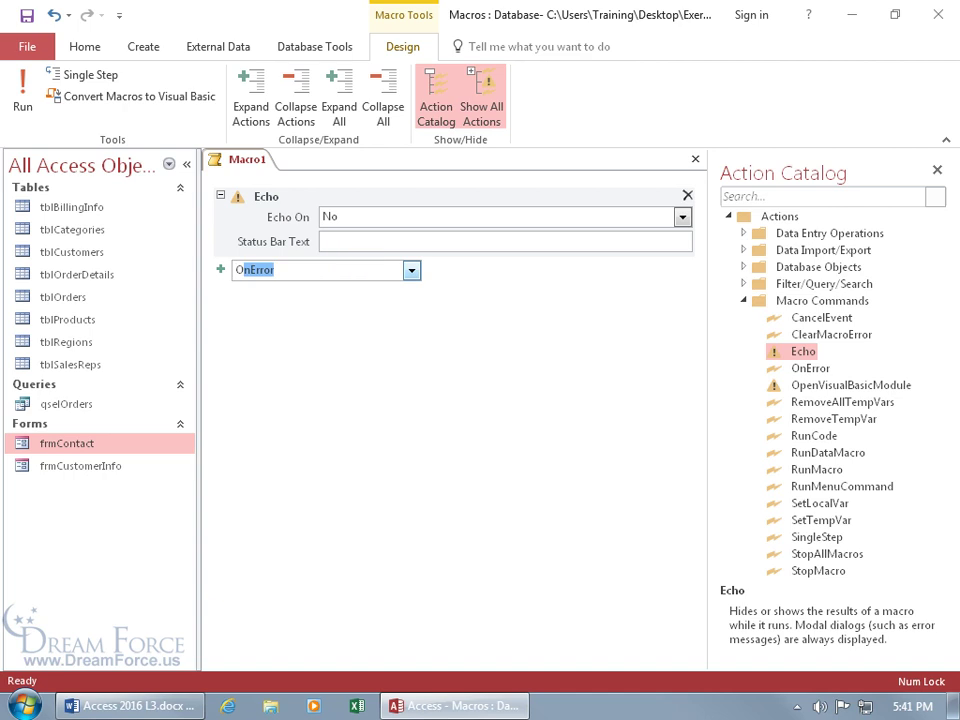
pyautogui.write('penForm')
pyautogui.press('Return')
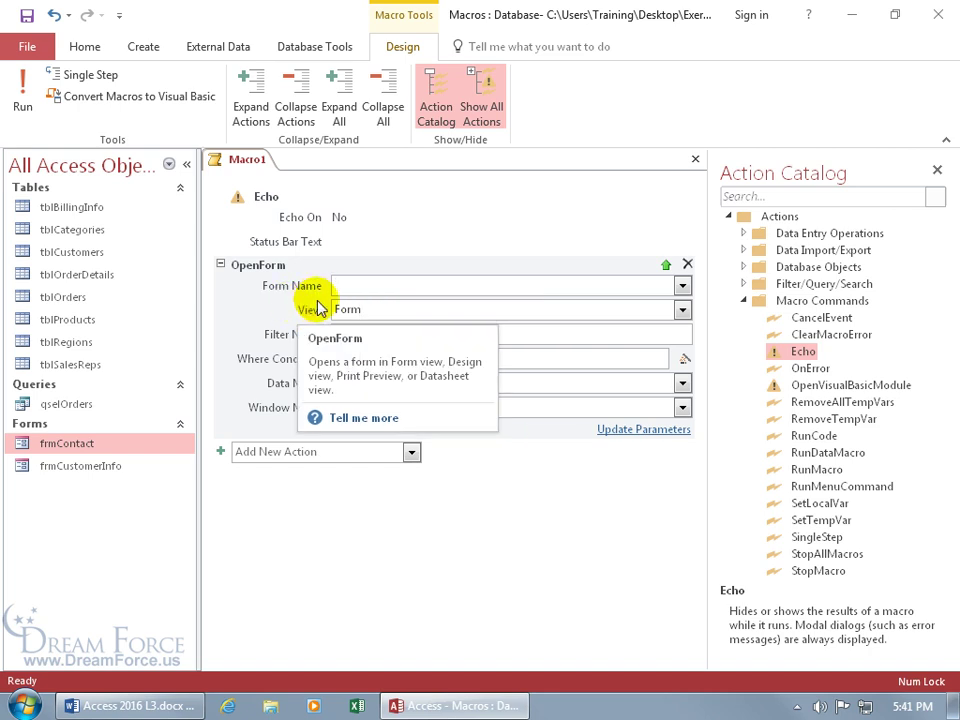
# - Set the OpenForm action to open frmContact in Form view
pyautogui.click(683, 287)
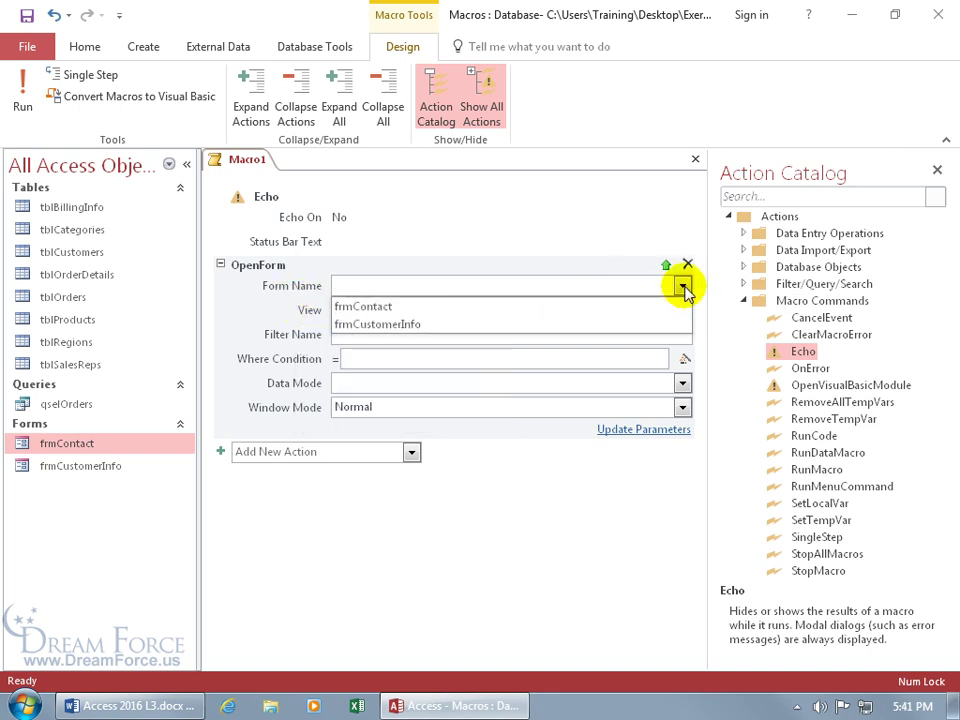
pyautogui.click(532, 306)
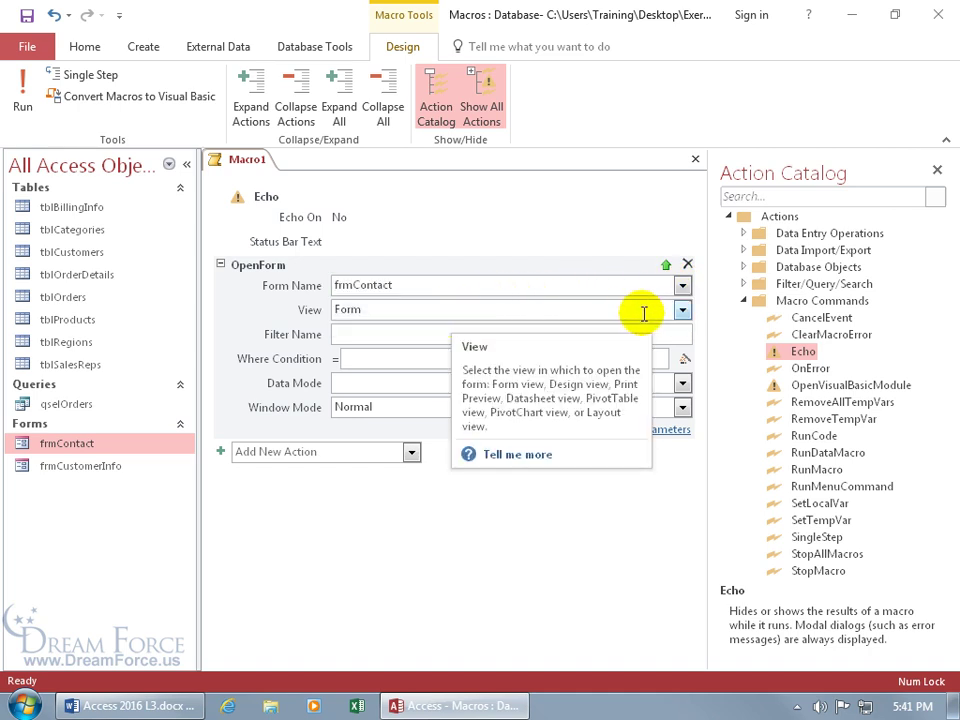
pyautogui.click(683, 311)
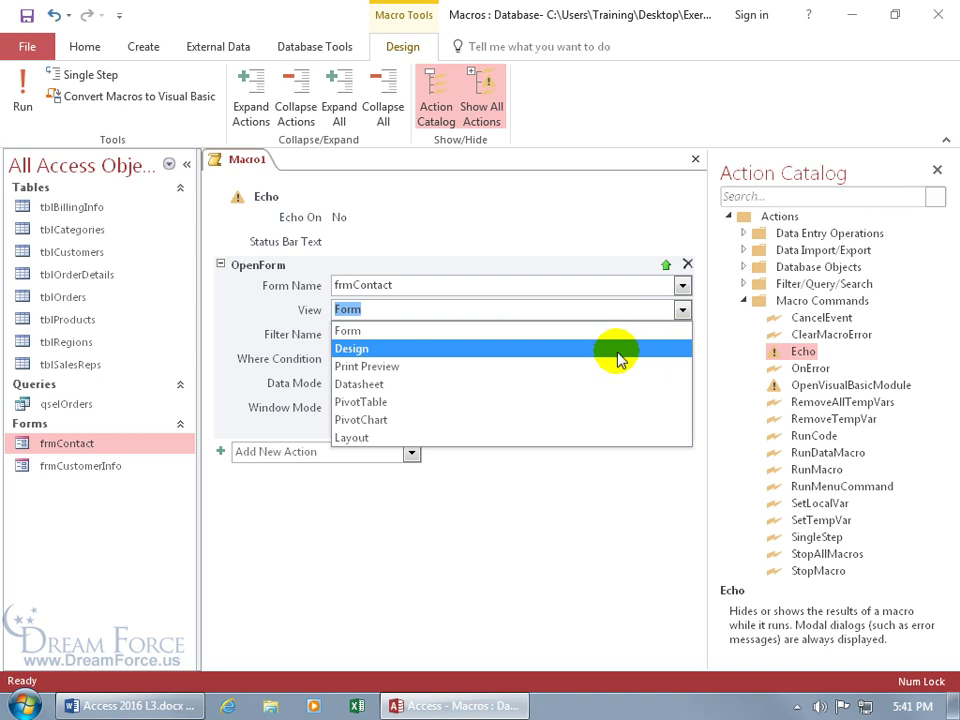
pyautogui.click(578, 333)
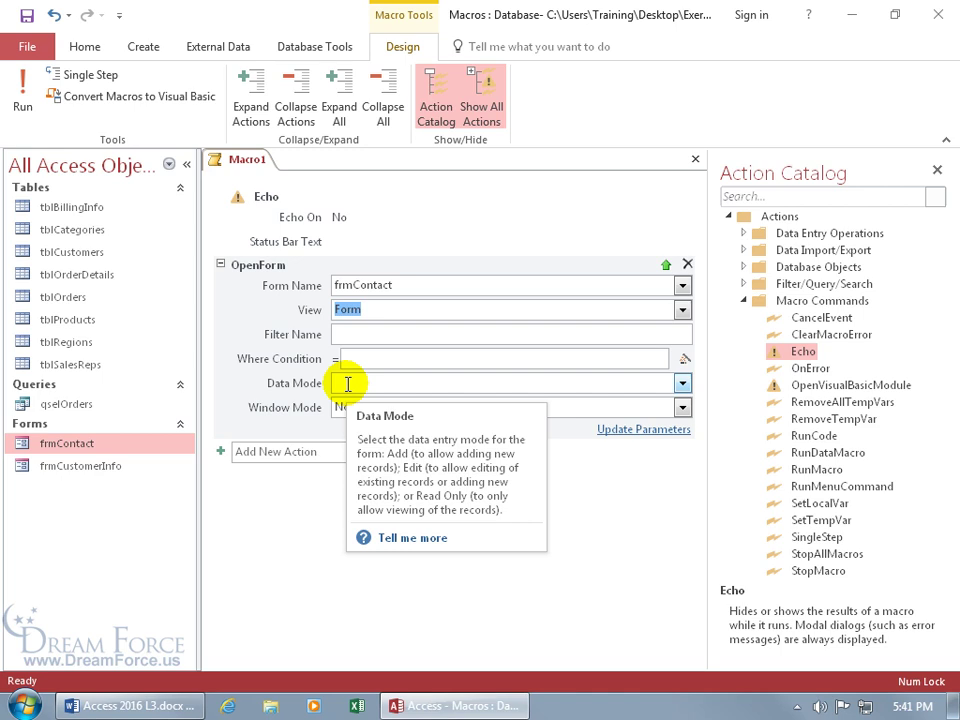
pyautogui.click(307, 530)
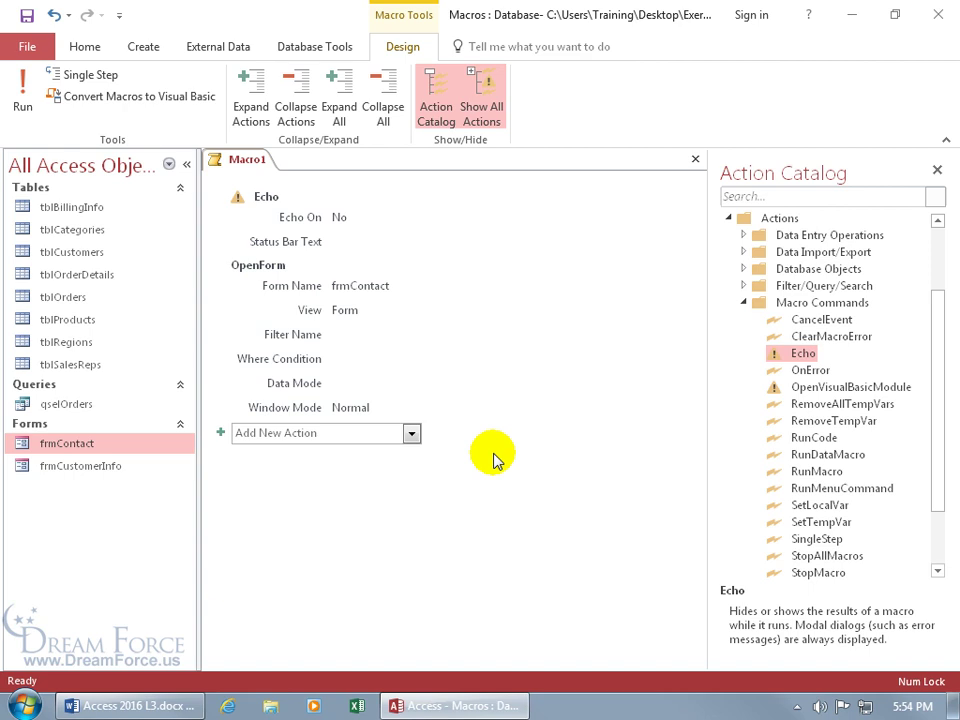
# - Add a comment below the OpenForm action reading "to hide results of the macro until it is finished."
pyautogui.click(290, 433)
pyautogui.write('Comment')
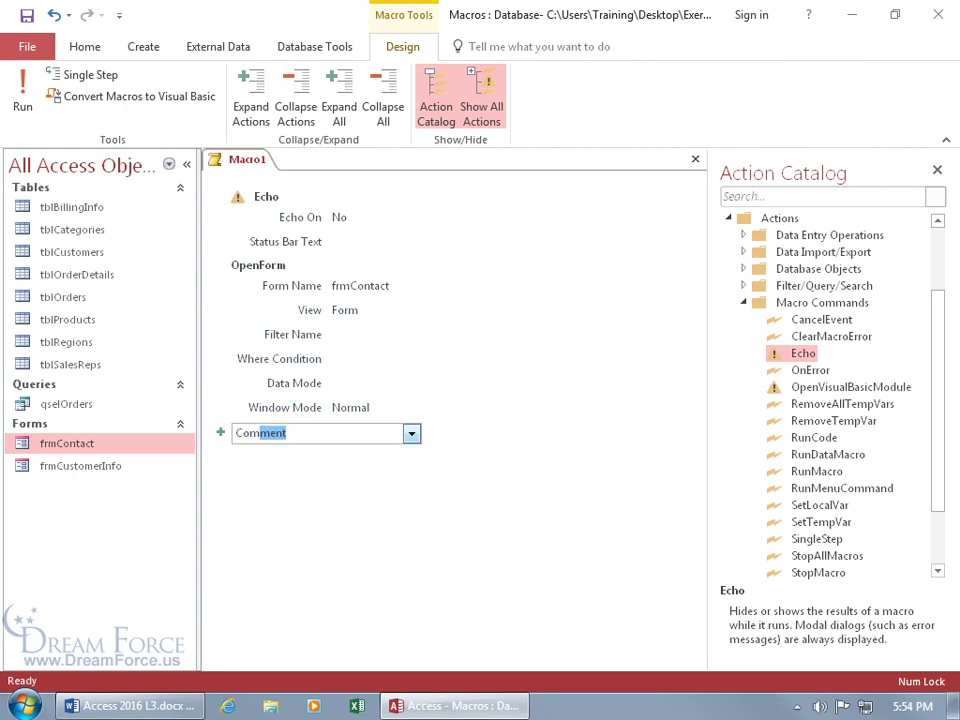
pyautogui.press('Return')
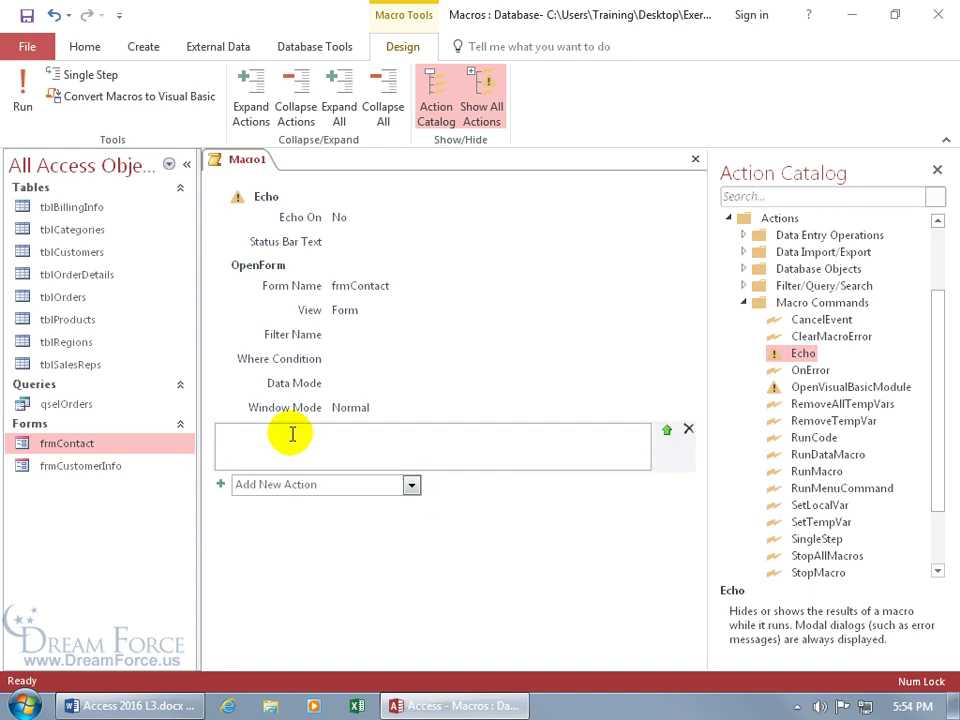
pyautogui.write('to hide results of the macro until it is finished.')
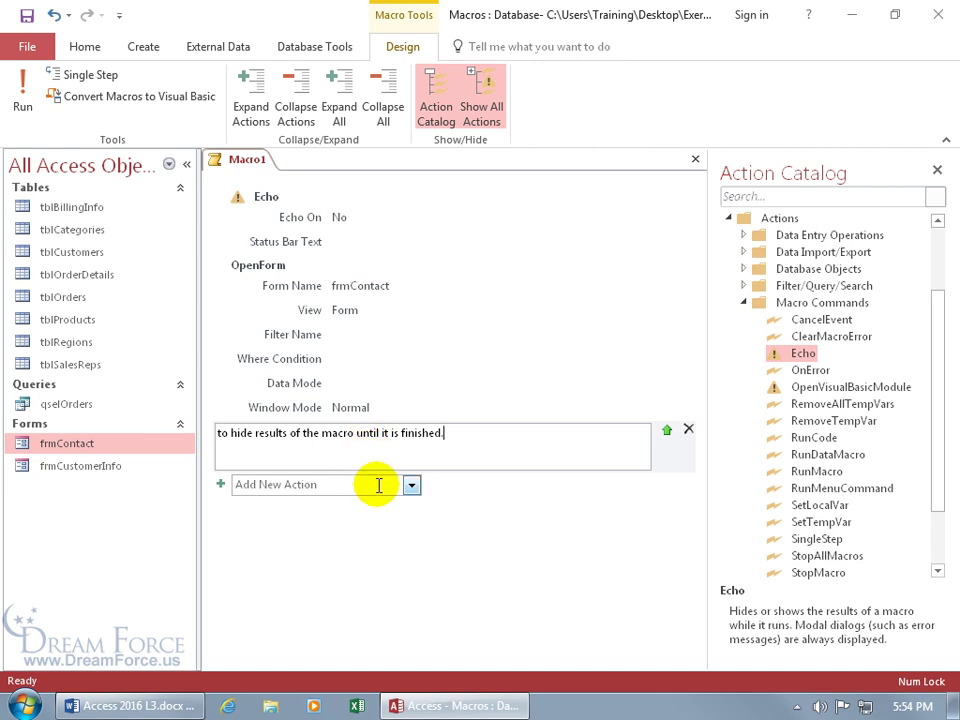
# - Add a second comment from the Action Catalog's Program Flow category reading "opens the Contact form in Form view."
pyautogui.moveTo(937, 394); pyautogui.dragTo(936, 328)
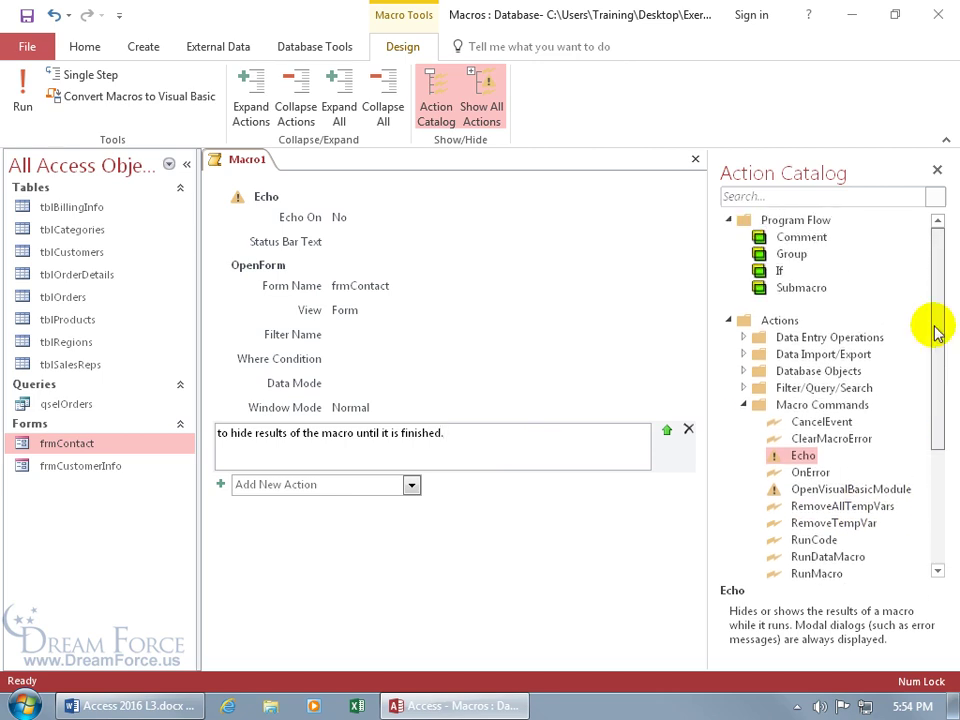
pyautogui.doubleClick(811, 240)
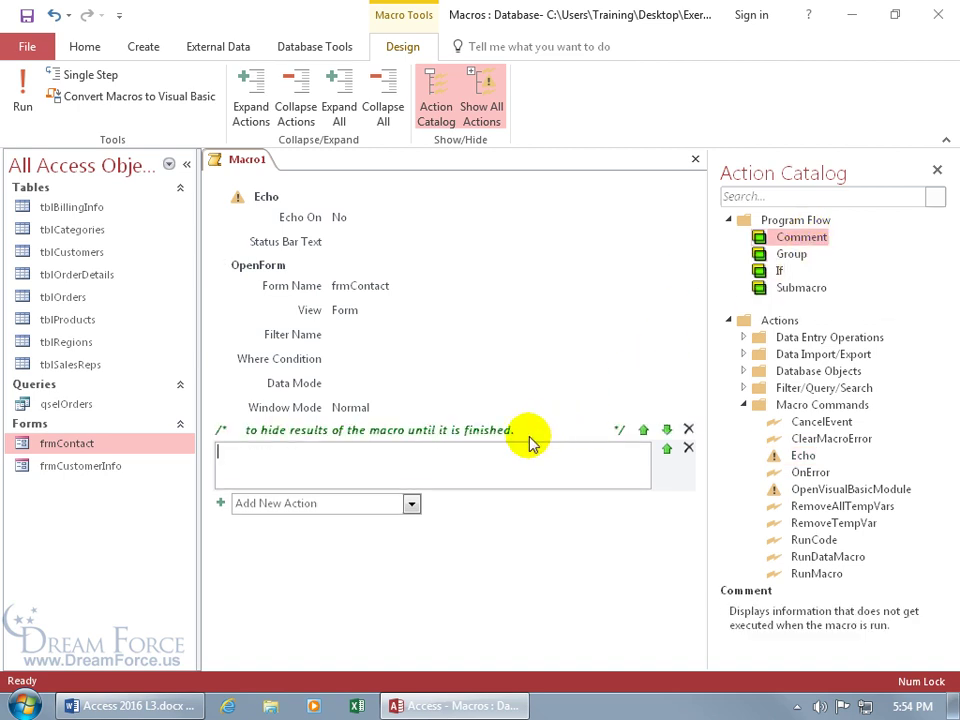
pyautogui.click(367, 455)
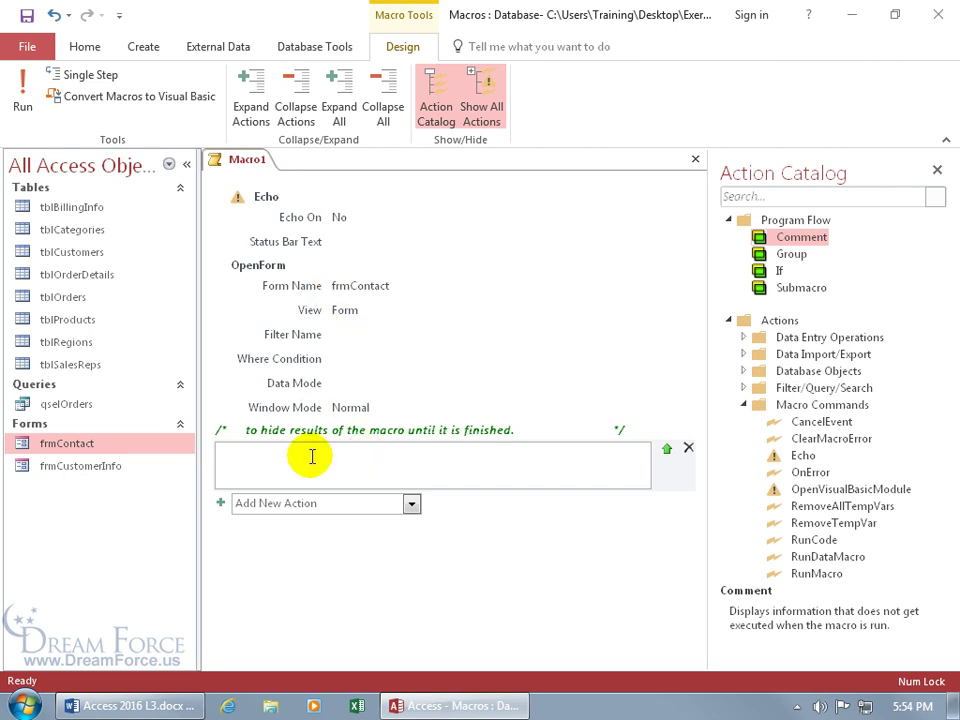
pyautogui.write('opens the Contact form in Form view.')
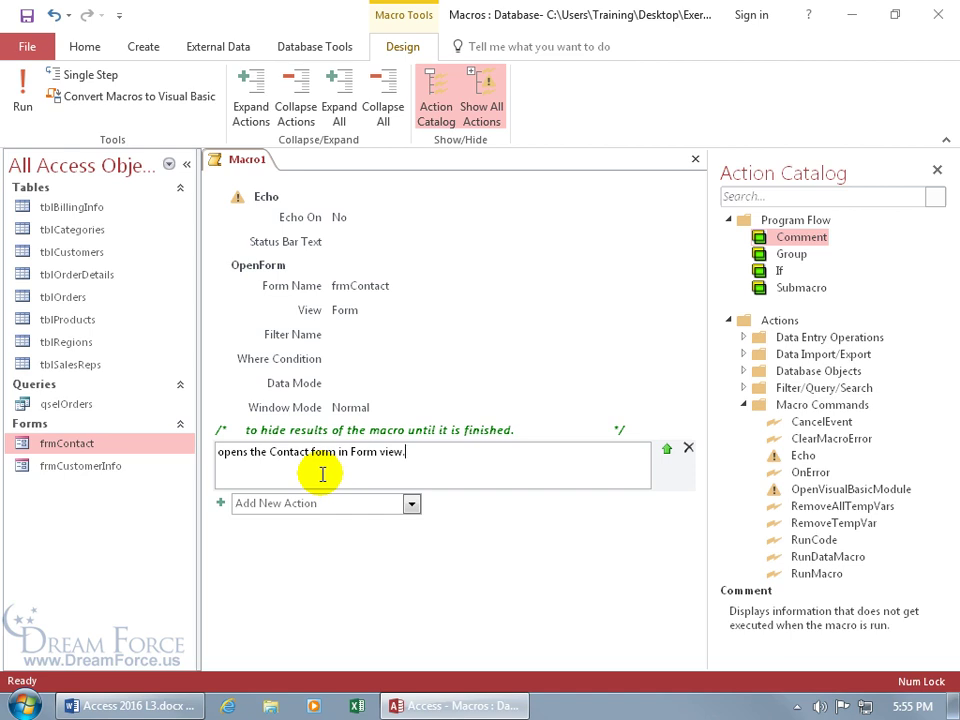
pyautogui.click(420, 553)
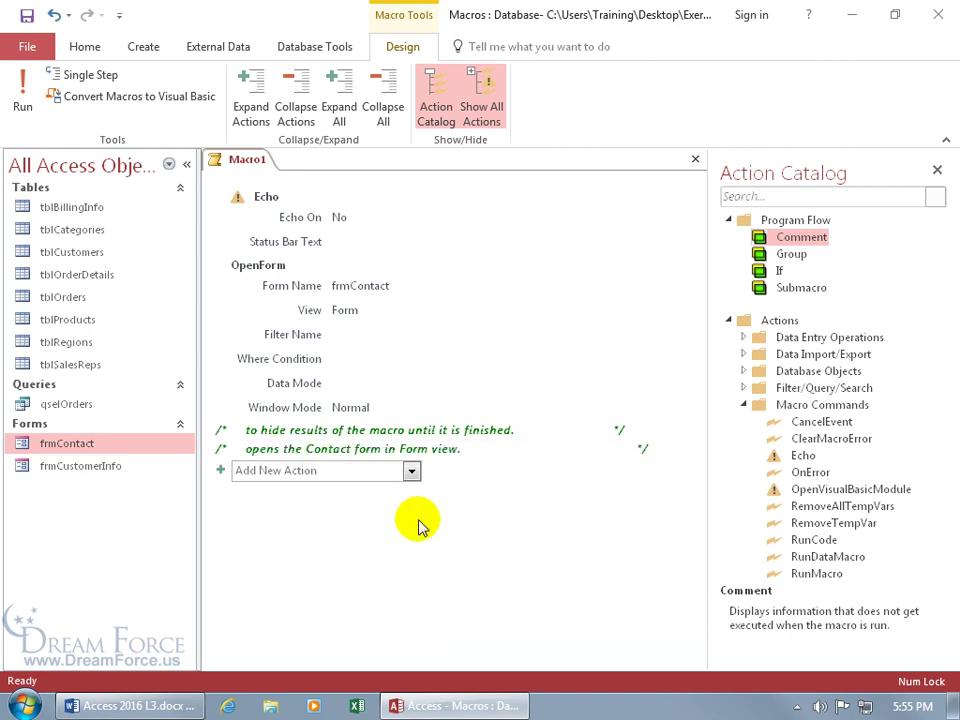
# - Move the comment about hiding results above the Echo action
pyautogui.click(428, 431)
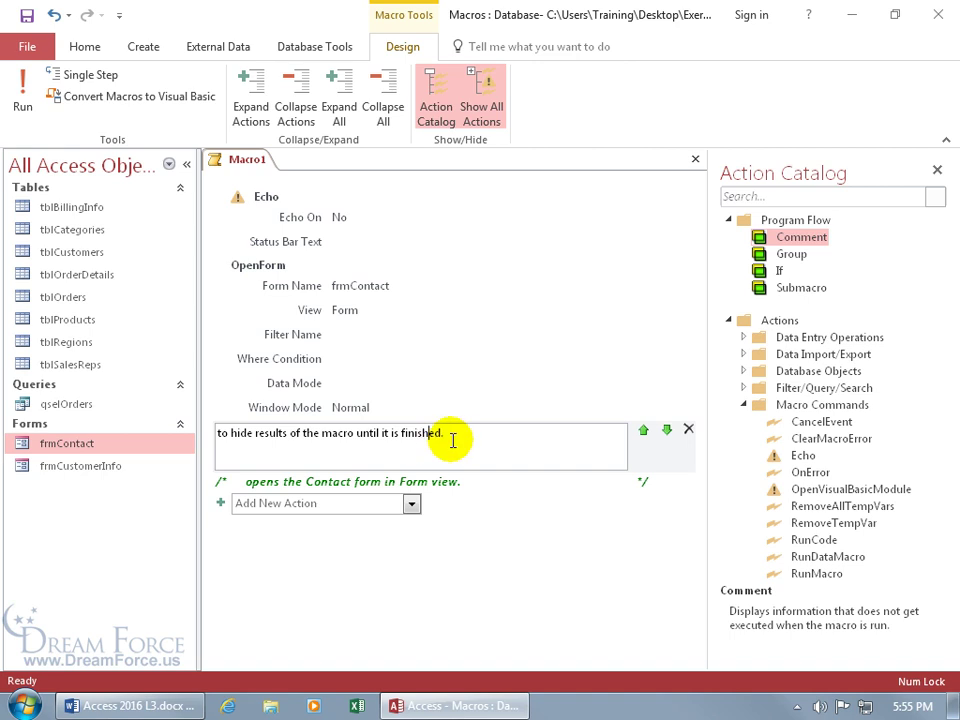
pyautogui.click(456, 557)
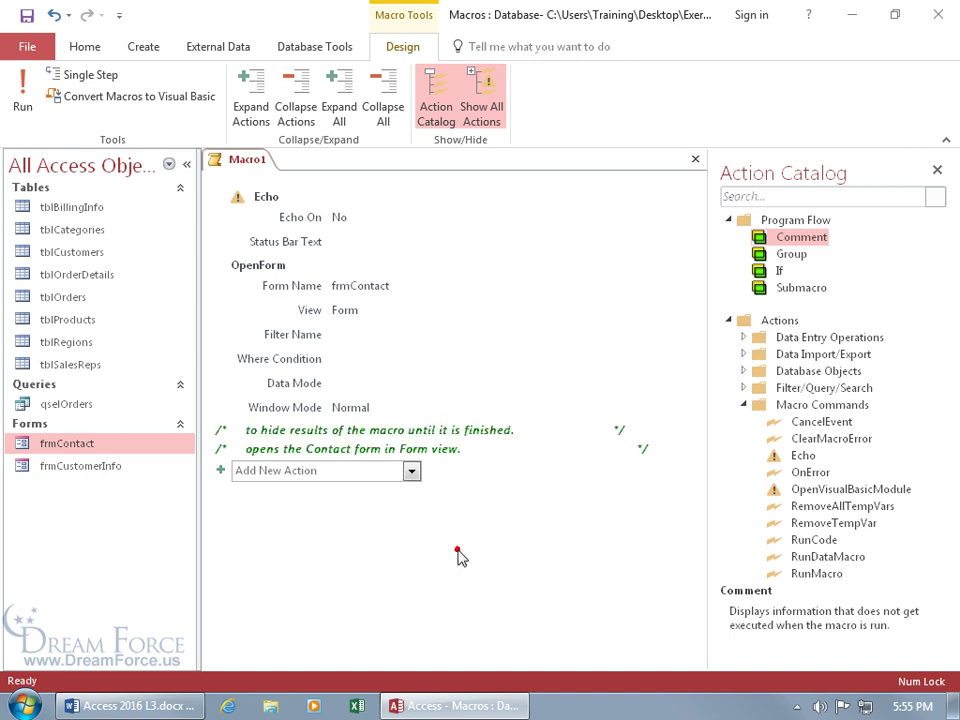
pyautogui.click(461, 427)
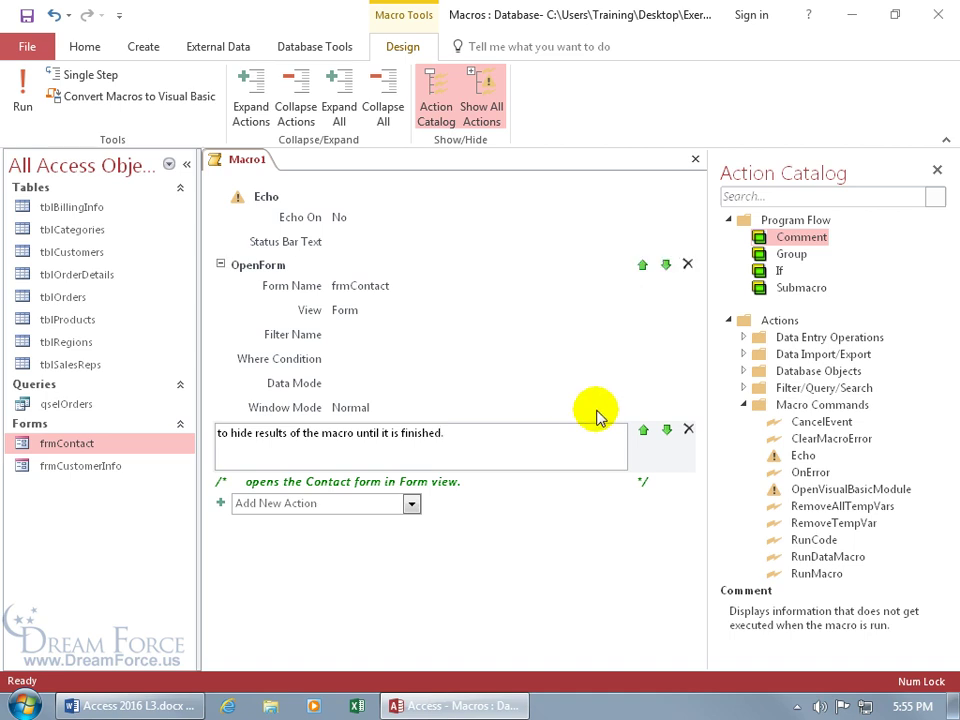
pyautogui.click(643, 432)
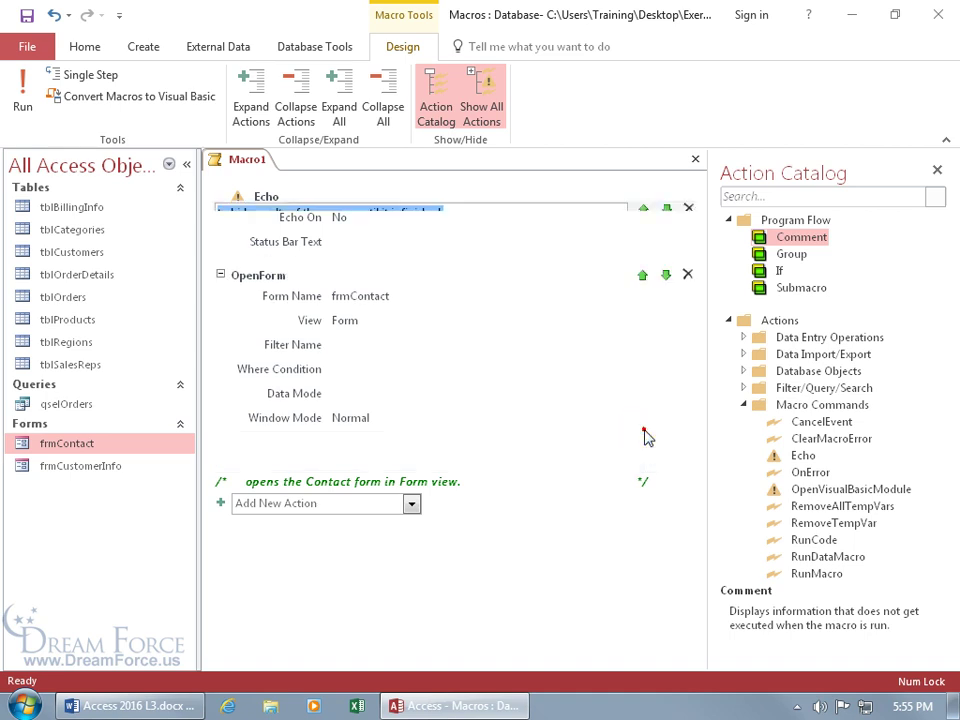
pyautogui.click(643, 265)
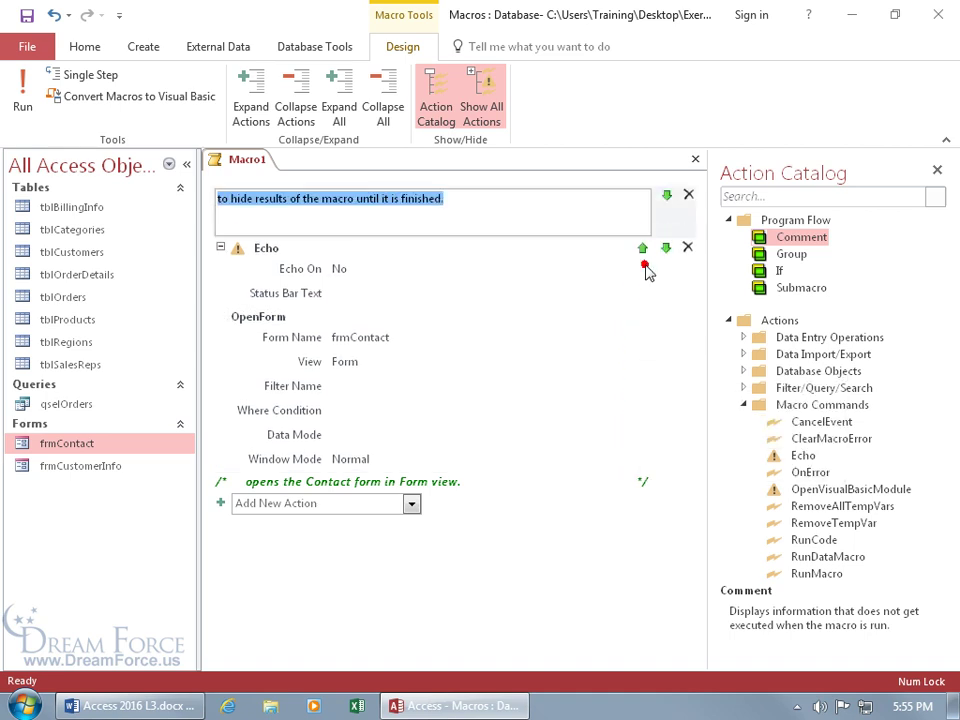
pyautogui.click(557, 552)
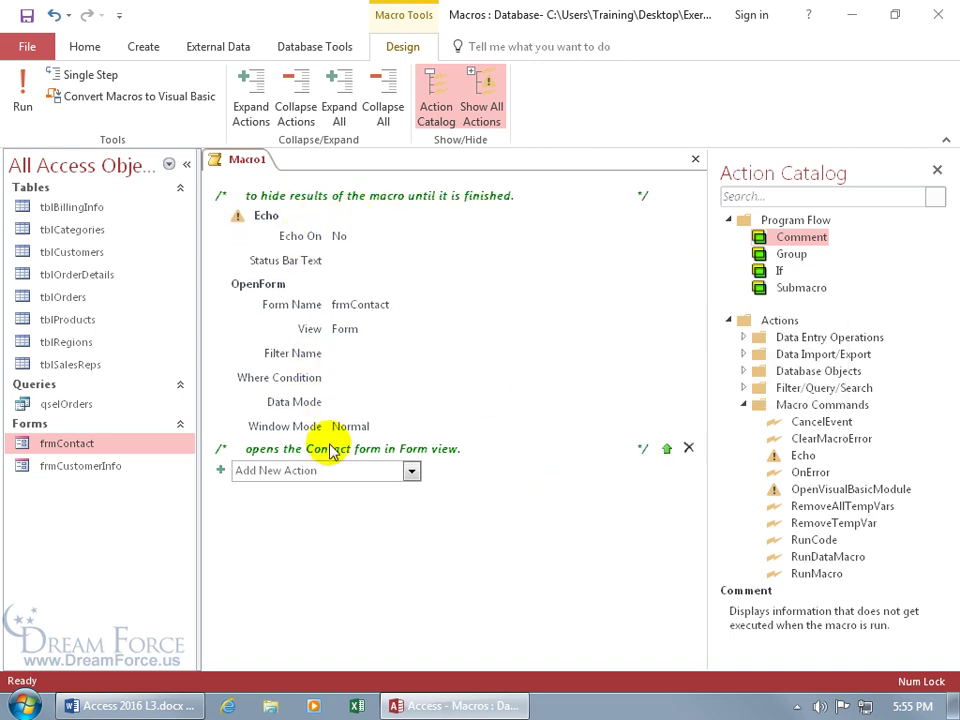
# - Move the comment about opening the Contact form directly above the OpenForm action
pyautogui.click(447, 451)
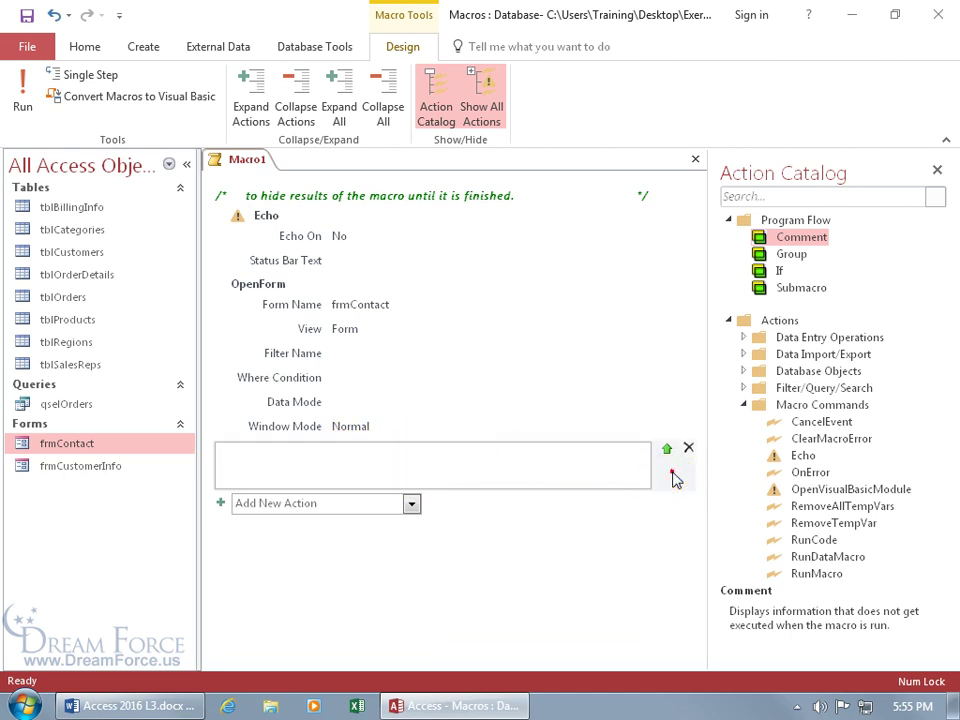
pyautogui.moveTo(673, 476); pyautogui.dragTo(669, 320)
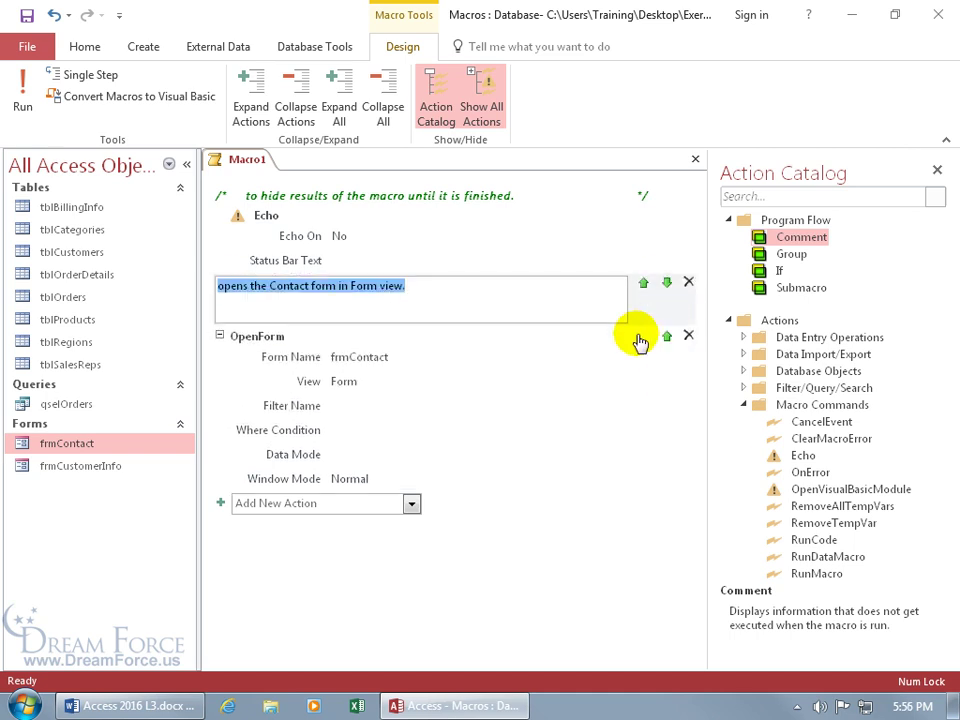
pyautogui.click(444, 589)
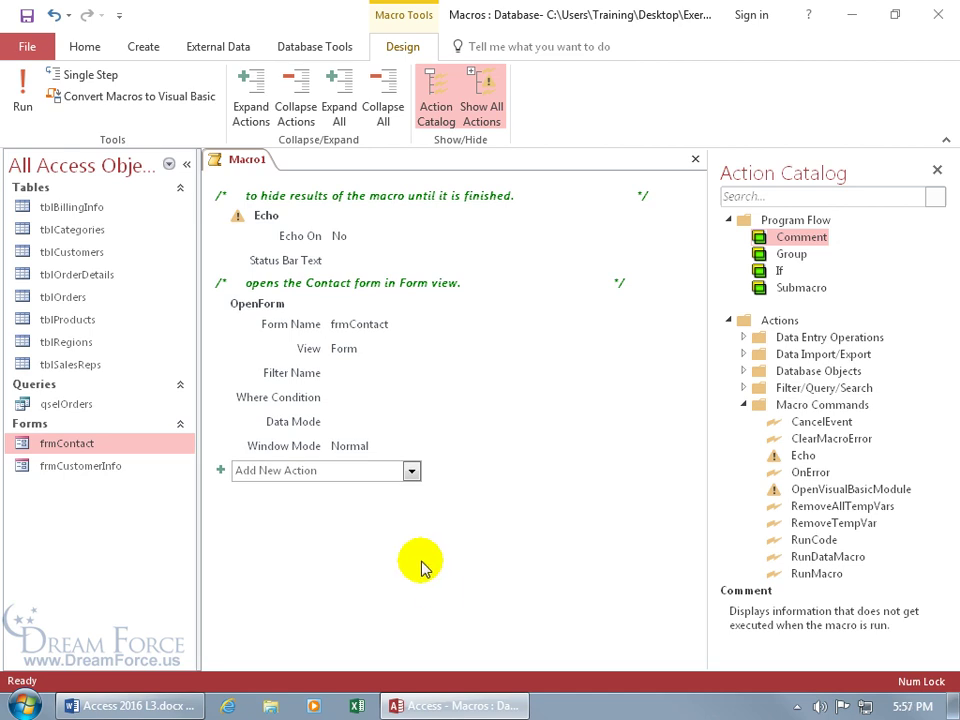
# - Collapse the OpenForm action's arguments to a single line
pyautogui.moveTo(316, 325)
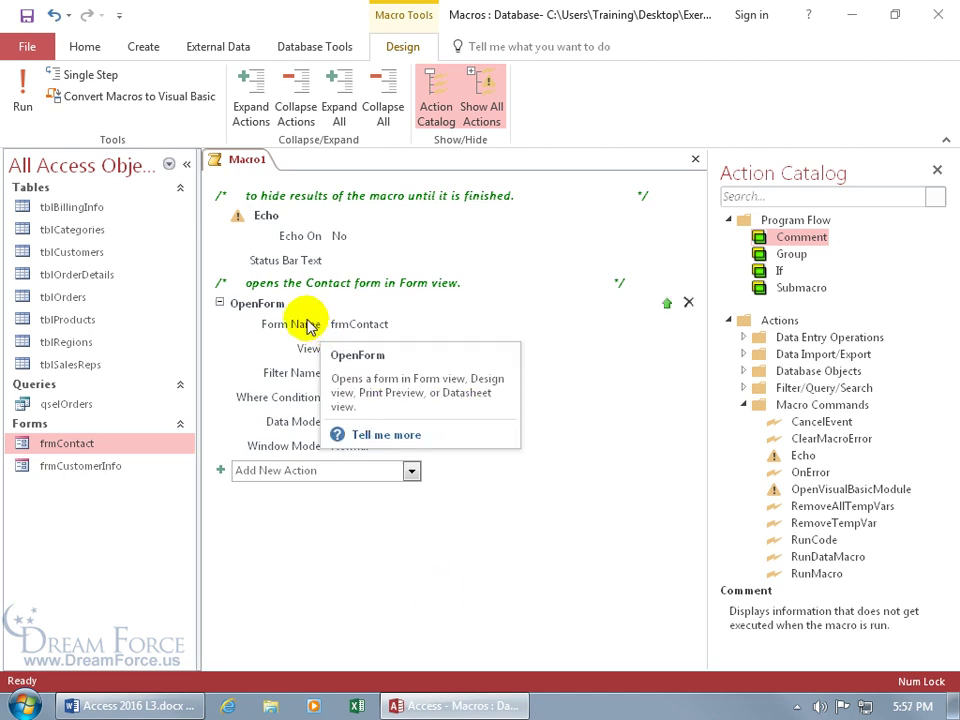
pyautogui.click(219, 302)
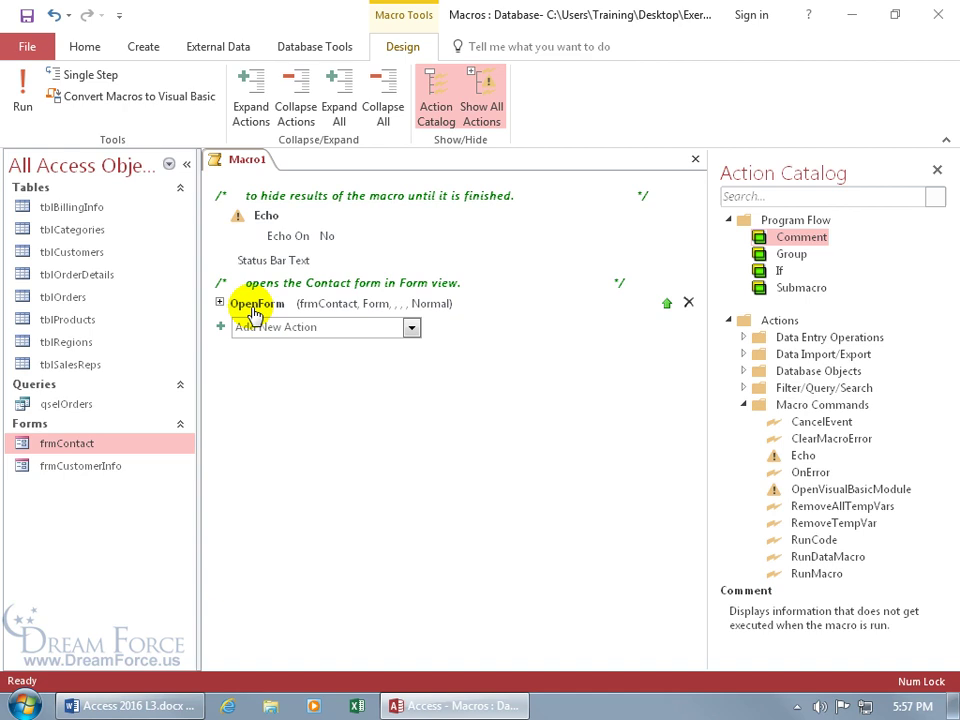
# - Collapse the Echo action's arguments to a single line
pyautogui.click(250, 260)
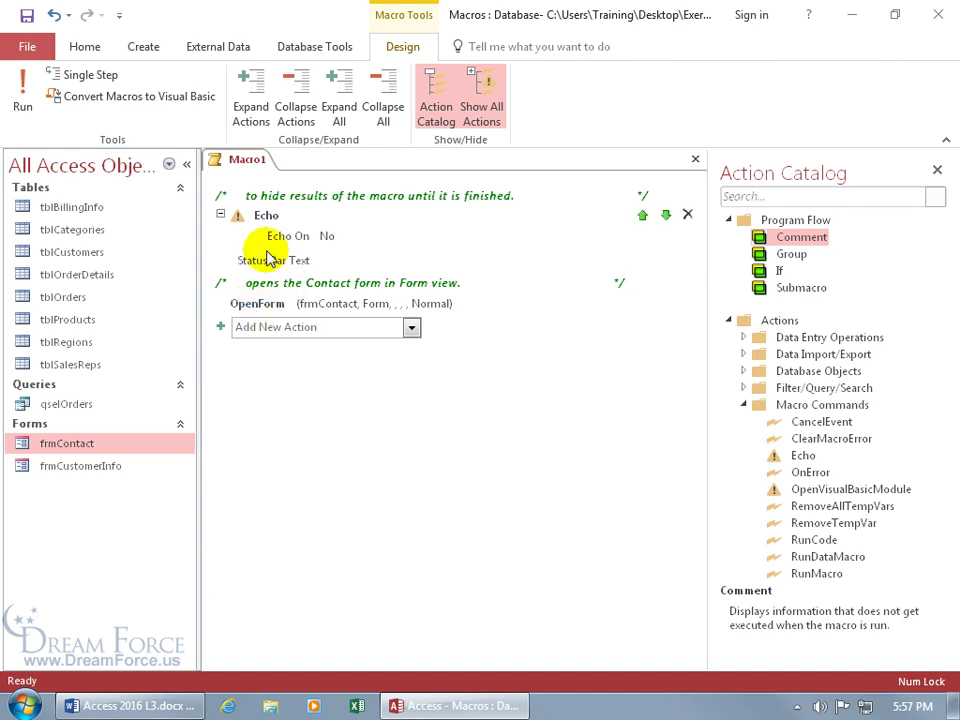
pyautogui.click(221, 216)
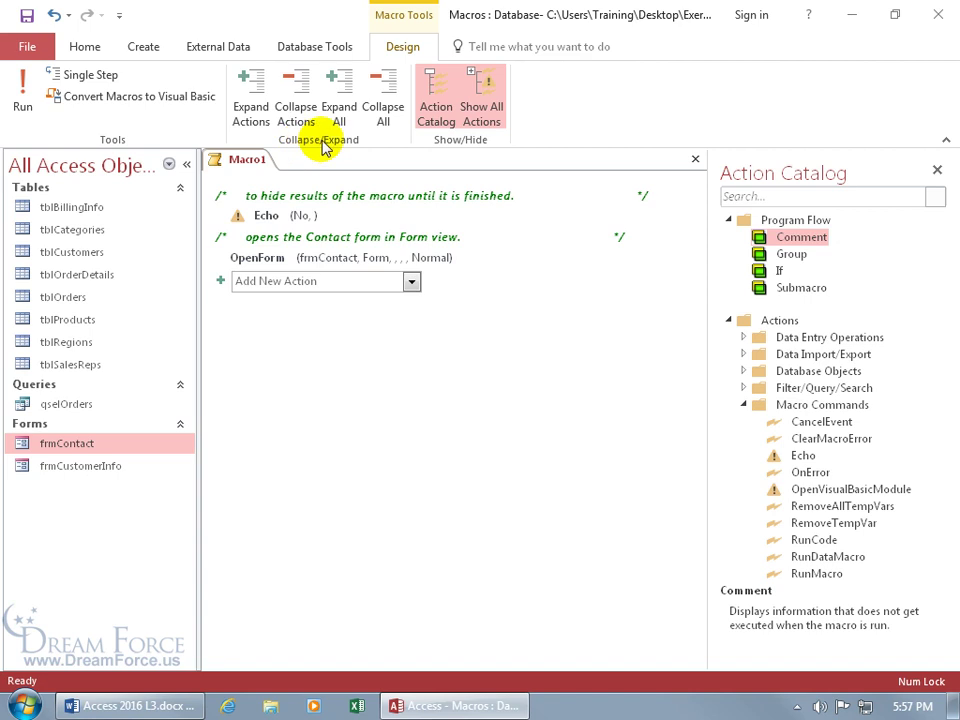
# - Expand and collapse all of the macro's actions at once, leaving only the OpenForm action's arguments expanded
pyautogui.click(345, 98)
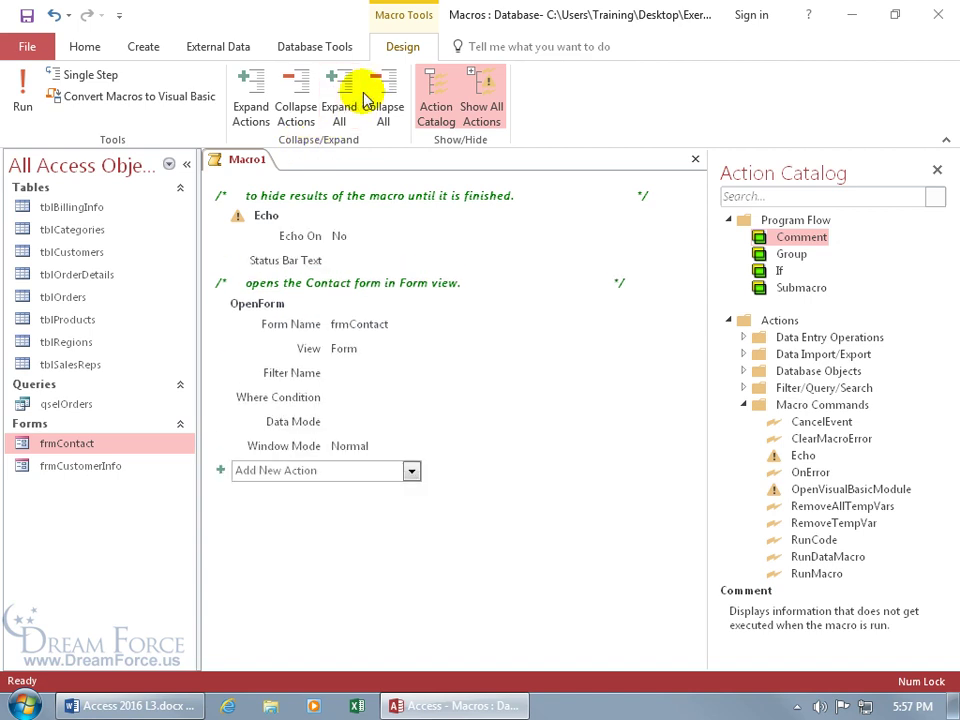
pyautogui.click(378, 100)
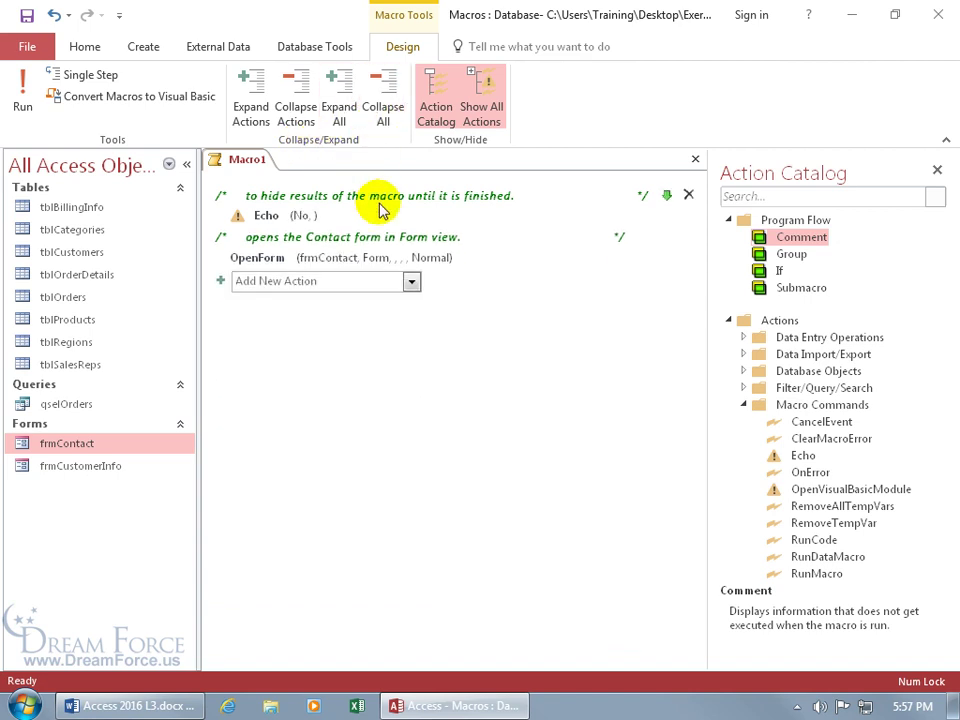
pyautogui.click(220, 258)
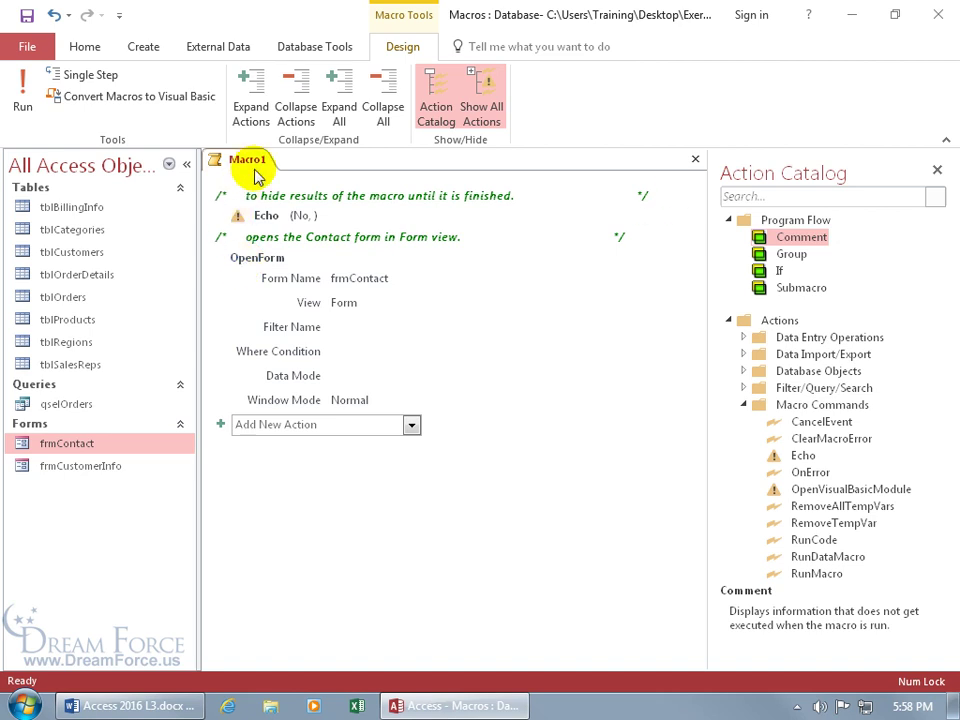
# - Save the macro under the name mcrContactForm
pyautogui.click(27, 16)
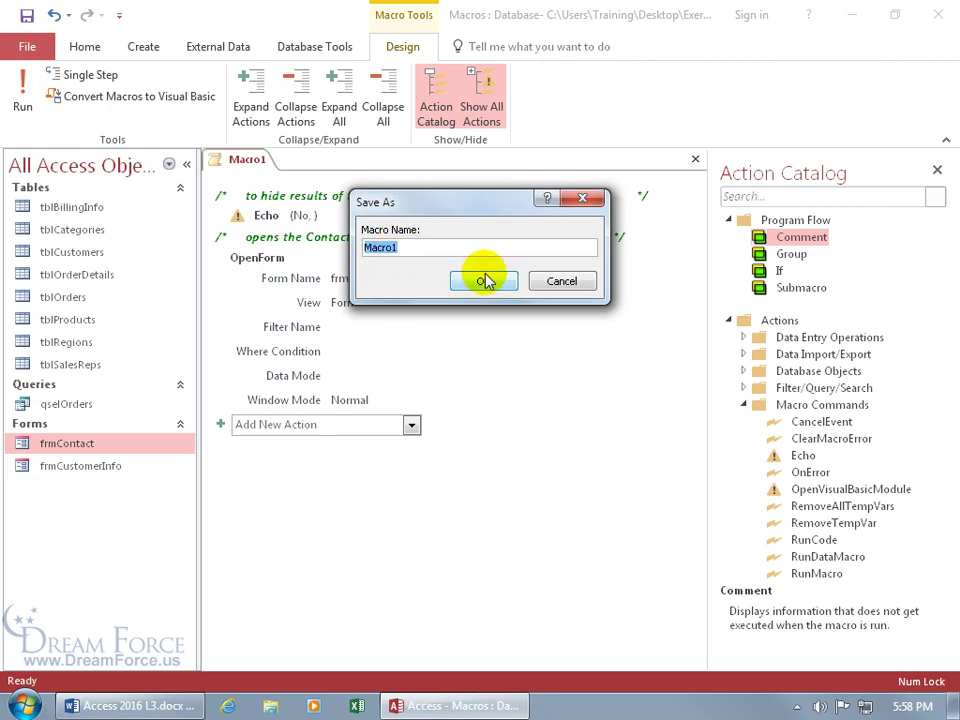
pyautogui.write('mcrCont')
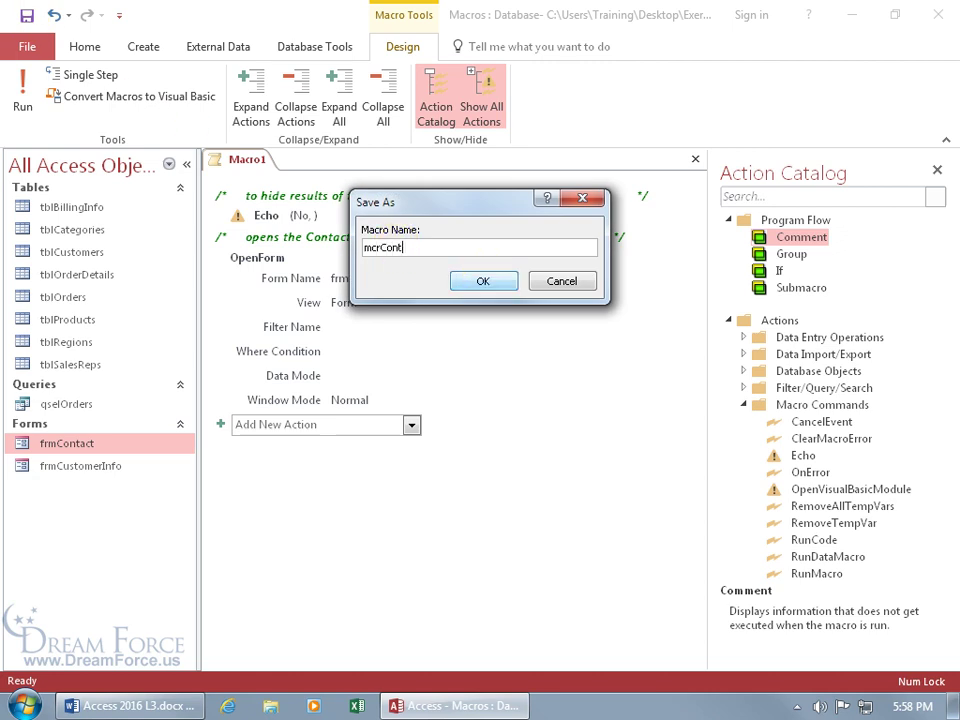
pyautogui.write('actForm')
pyautogui.click(497, 281)
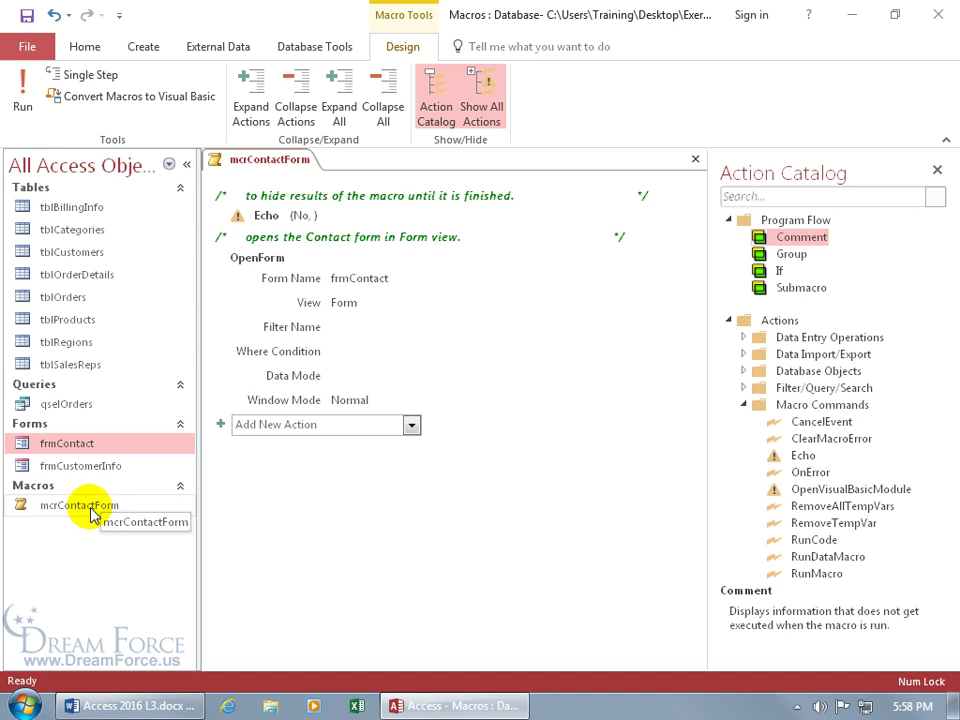
# - Filter the database object list to show only macros, and restore it to All Access Objects
pyautogui.click(169, 164)
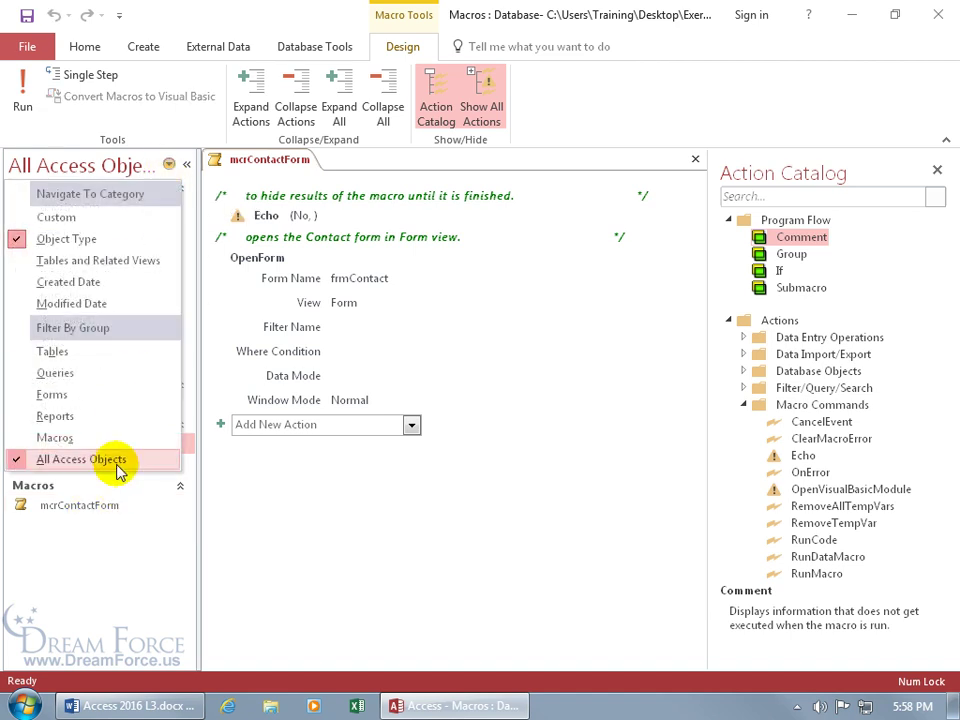
pyautogui.click(92, 440)
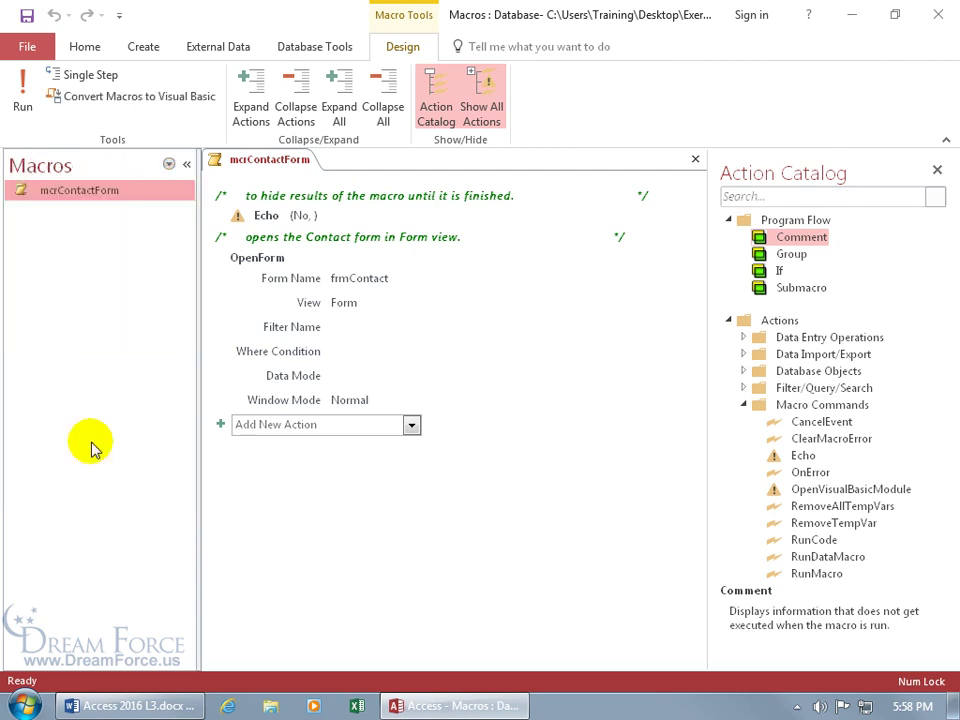
pyautogui.click(169, 164)
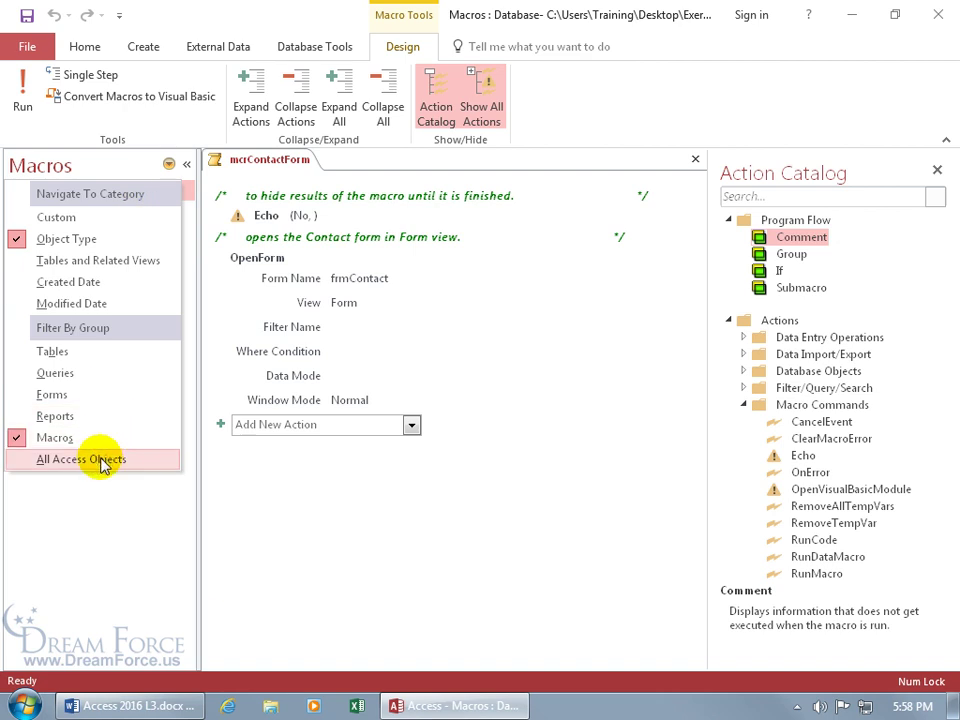
pyautogui.click(66, 458)
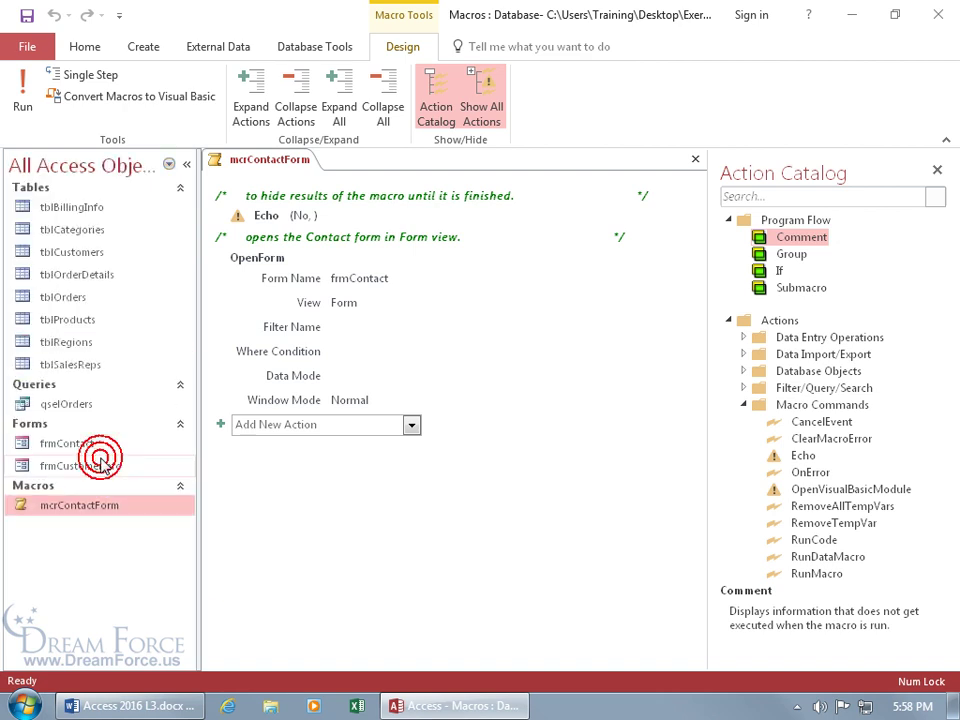
# - Close the macro design, run mcrContactForm from the object list, and close the form it opens
pyautogui.click(695, 159)
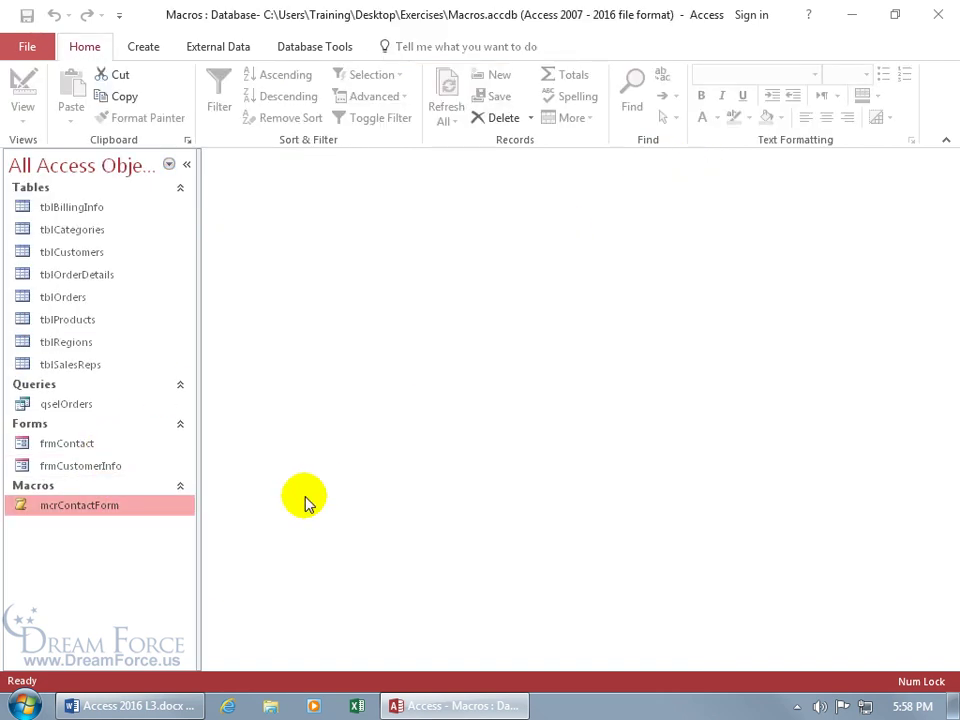
pyautogui.doubleClick(86, 510)
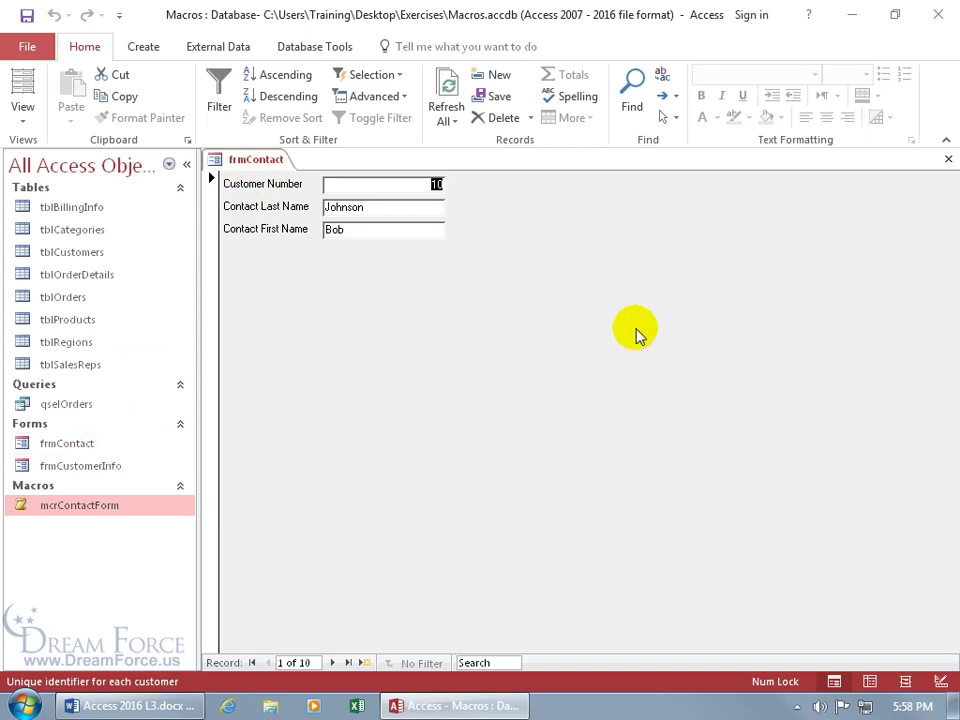
pyautogui.click(948, 159)
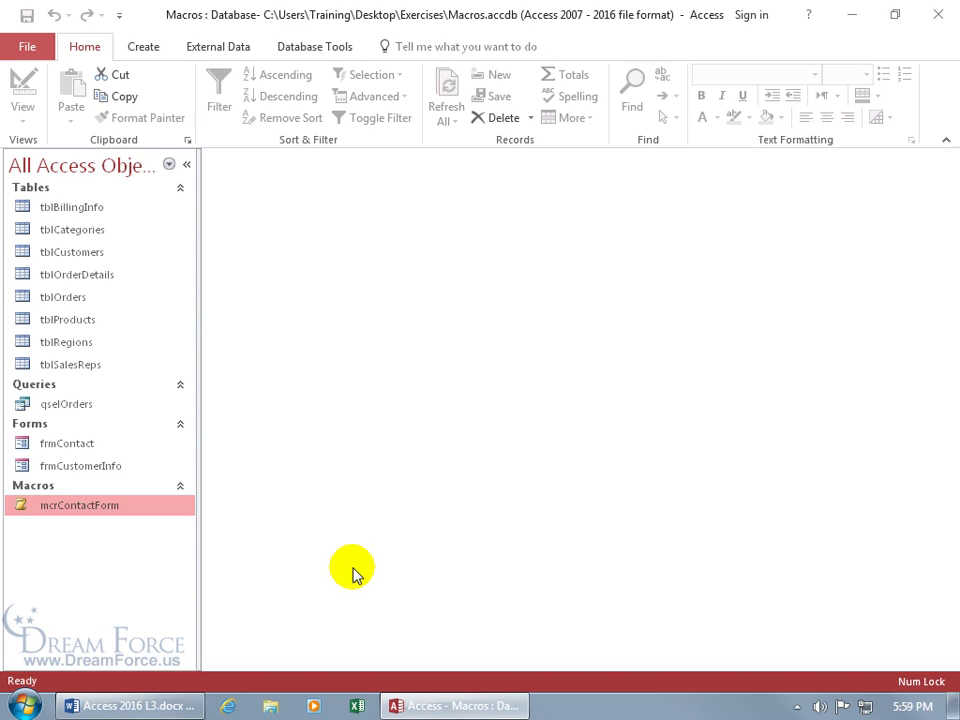
# - Open the tblProducts table, view it in Design view, and close it without changes
pyautogui.rightClick(71, 320)
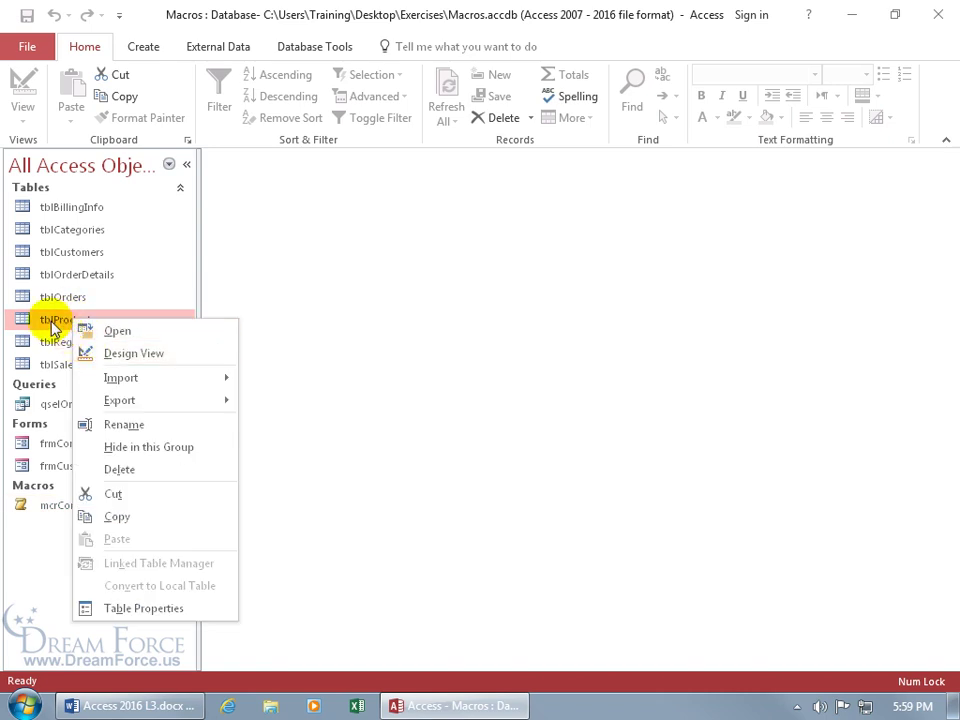
pyautogui.click(50, 328)
pyautogui.doubleClick(51, 329)
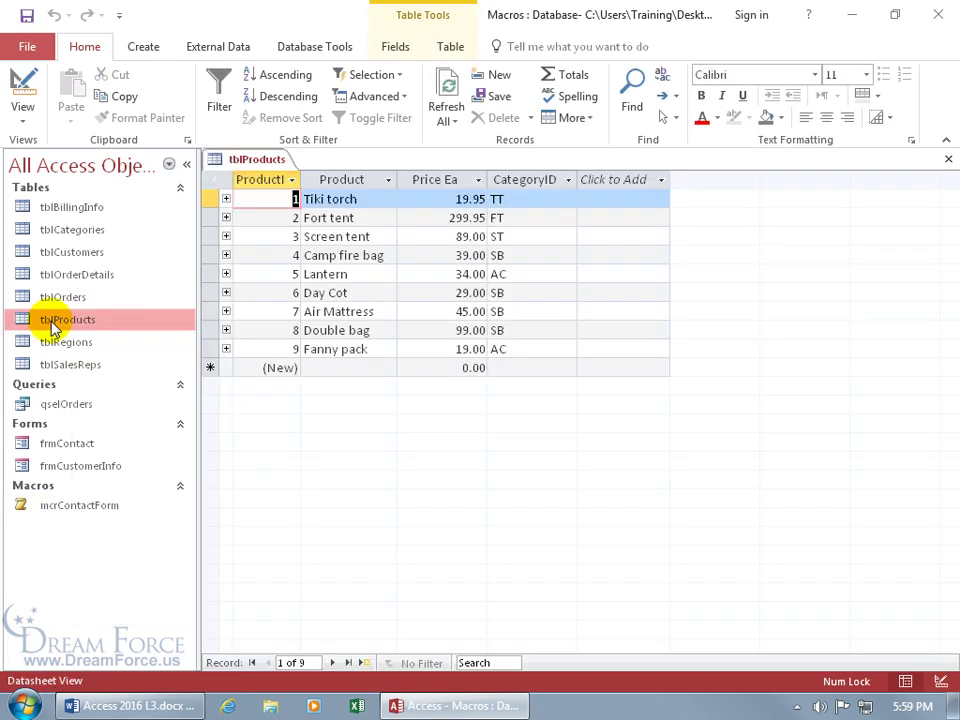
pyautogui.click(22, 98)
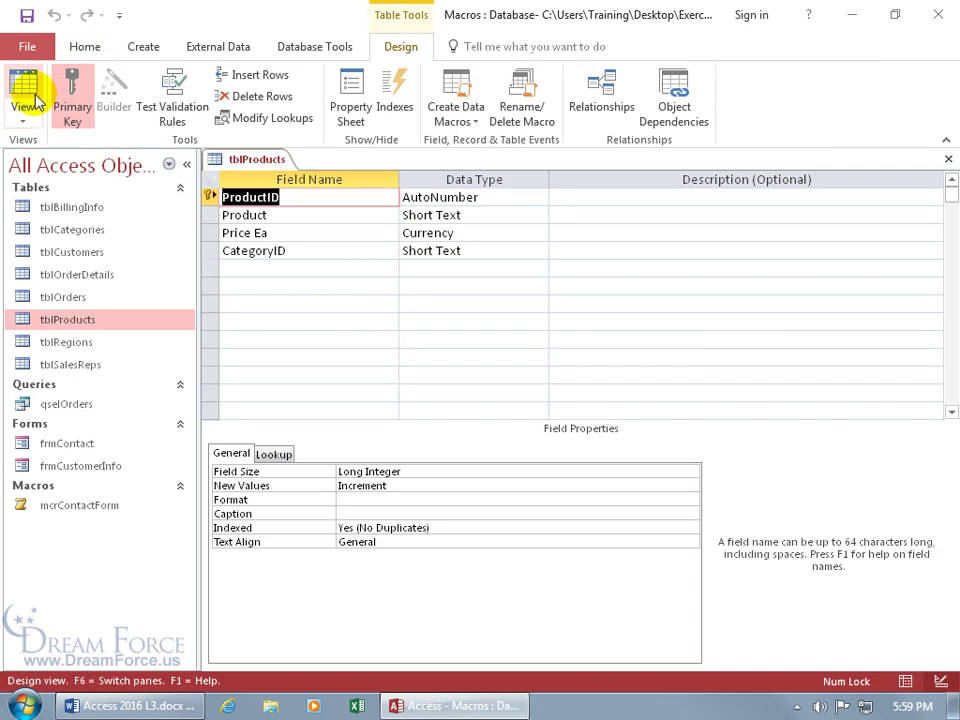
pyautogui.click(948, 159)
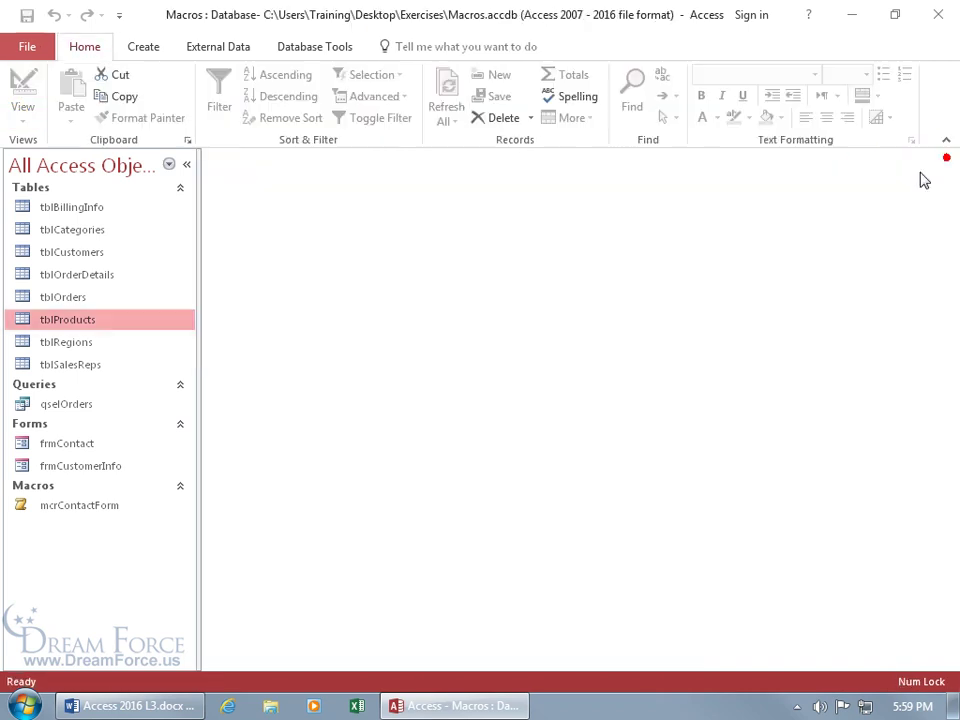
# - Open the mcrContactForm macro in Design view to review its actions, and close it
pyautogui.rightClick(103, 513)
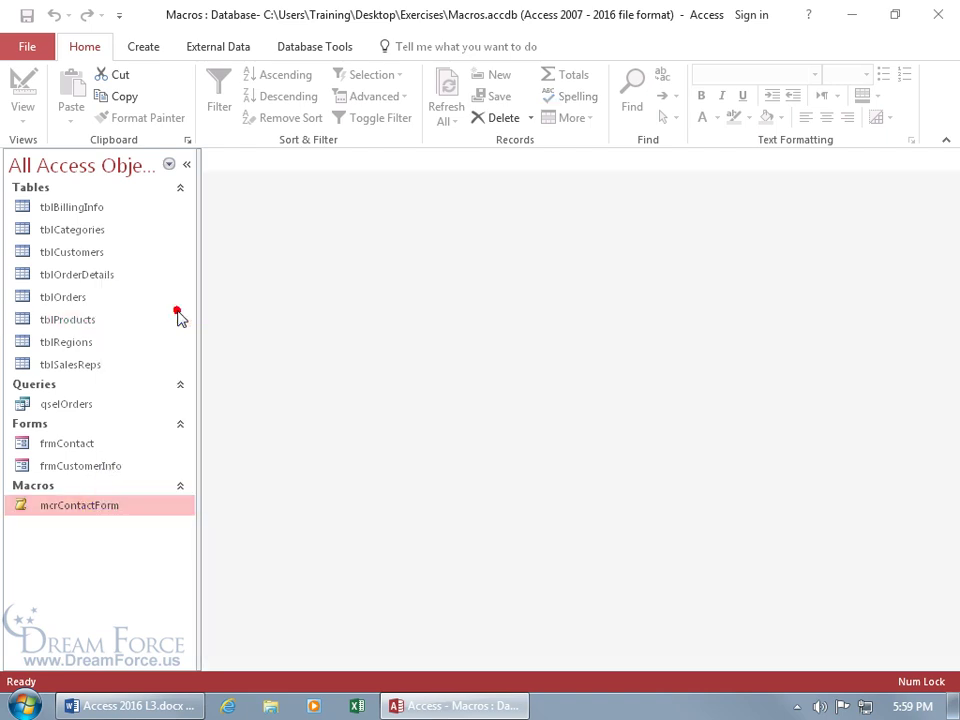
pyautogui.click(172, 310)
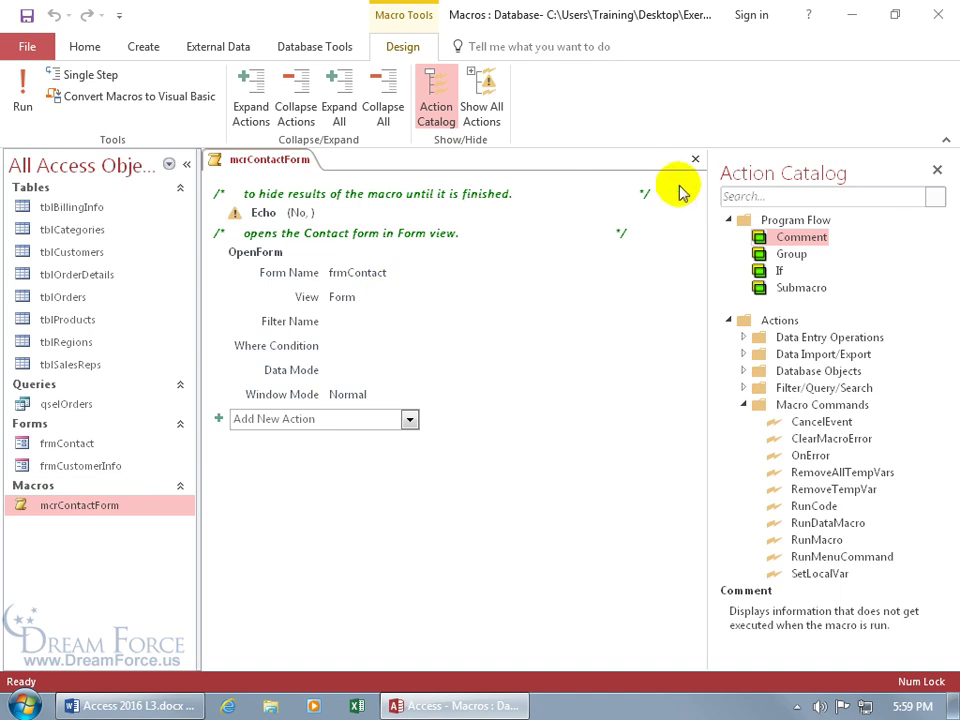
pyautogui.click(694, 158)
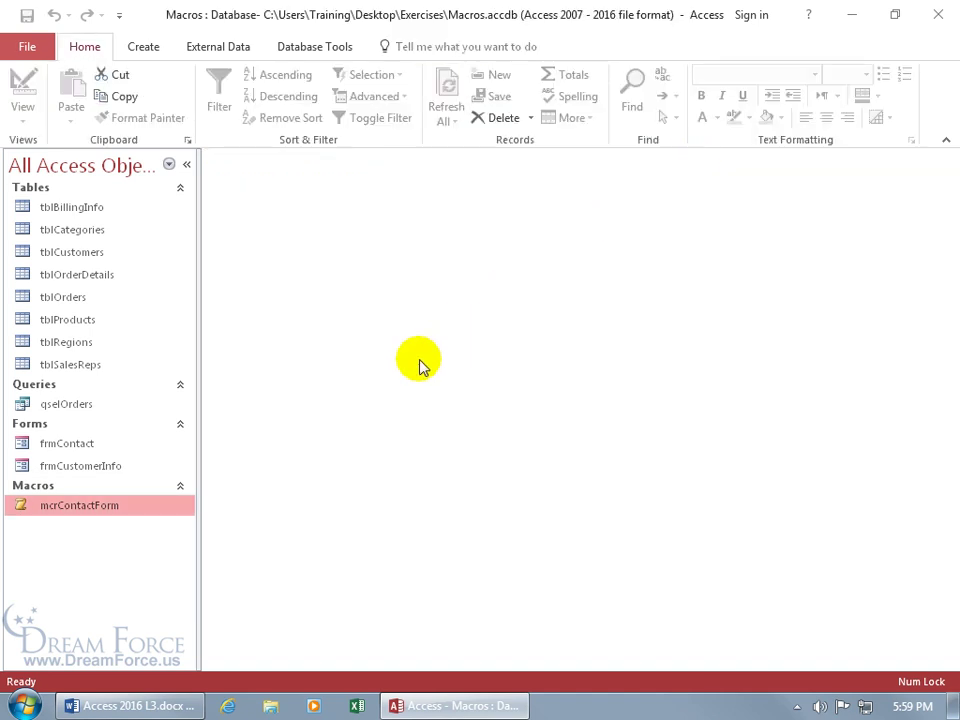